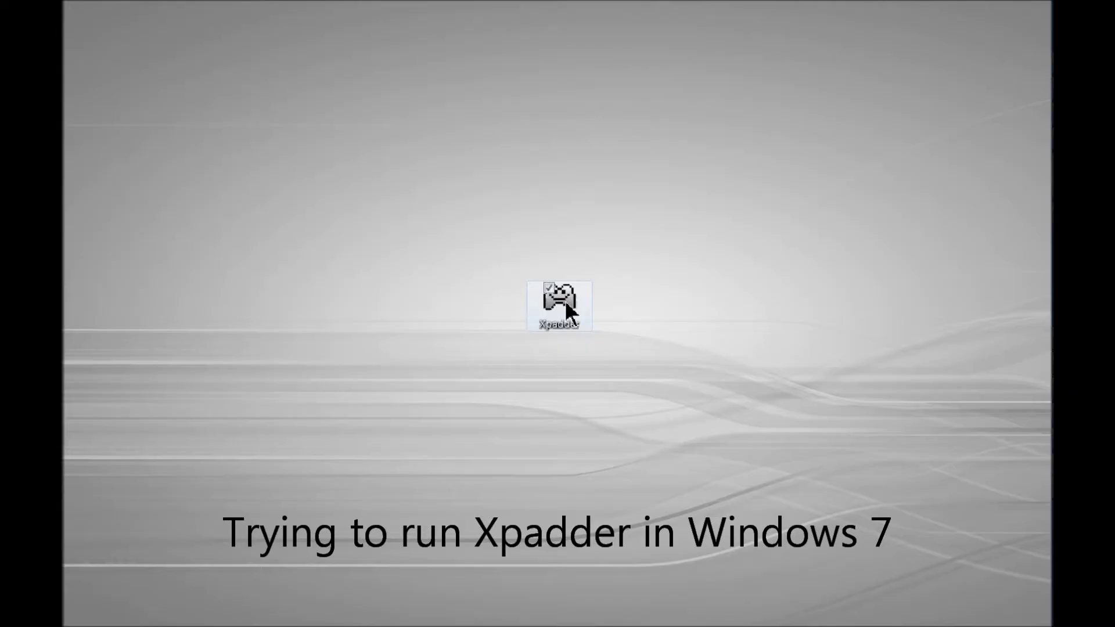
# - Launch Xpadder.exe from the desktop and run it past the unverified-publisher Security Warning
pyautogui.doubleClick(559, 303)
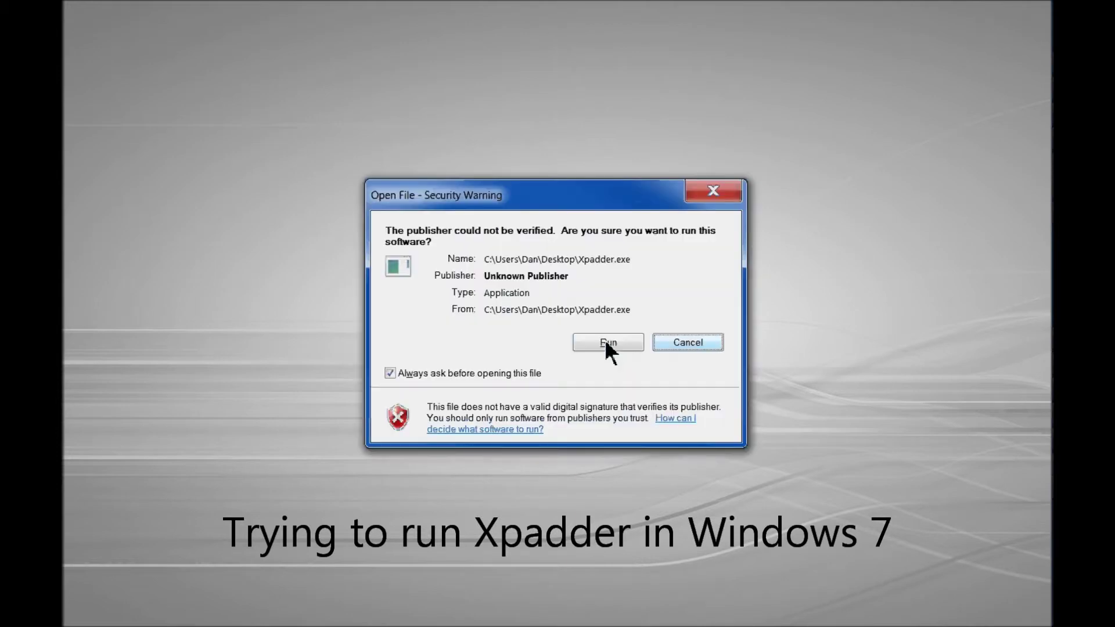
pyautogui.click(607, 345)
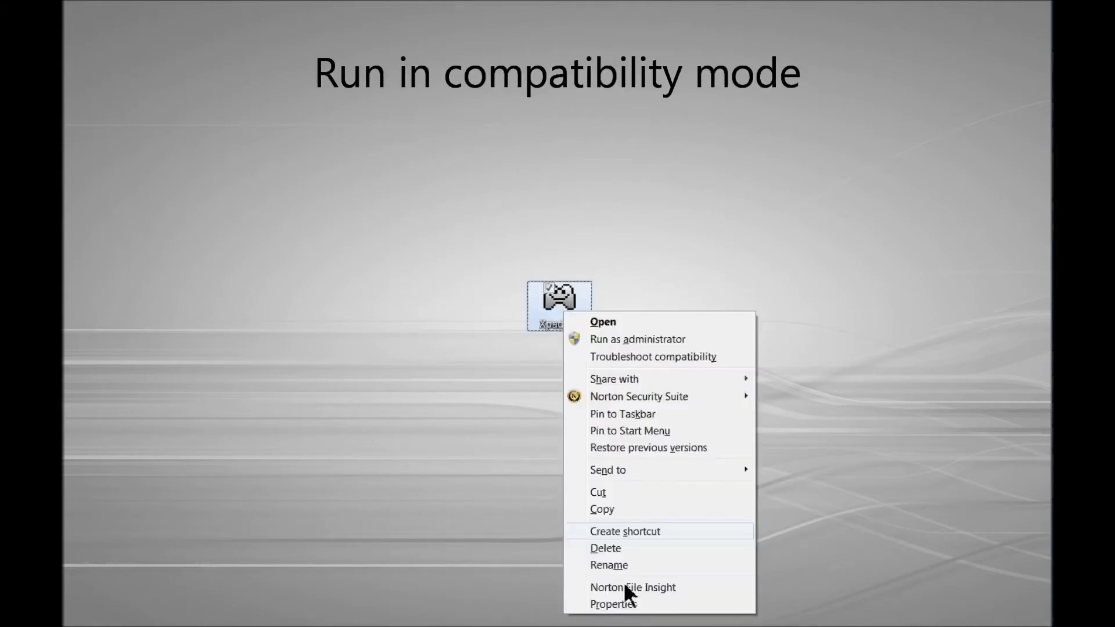
# - Set Xpadder.exe to Windows XP (Service Pack 3) compatibility mode and relaunch it
pyautogui.click(615, 606)
pyautogui.click(659, 229)
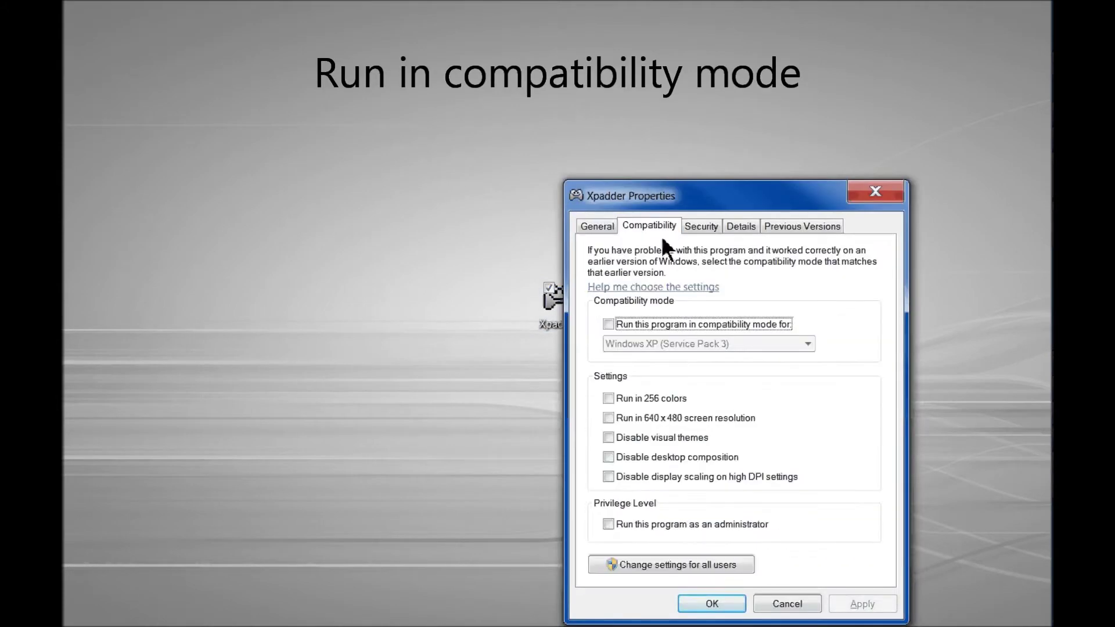
pyautogui.click(655, 323)
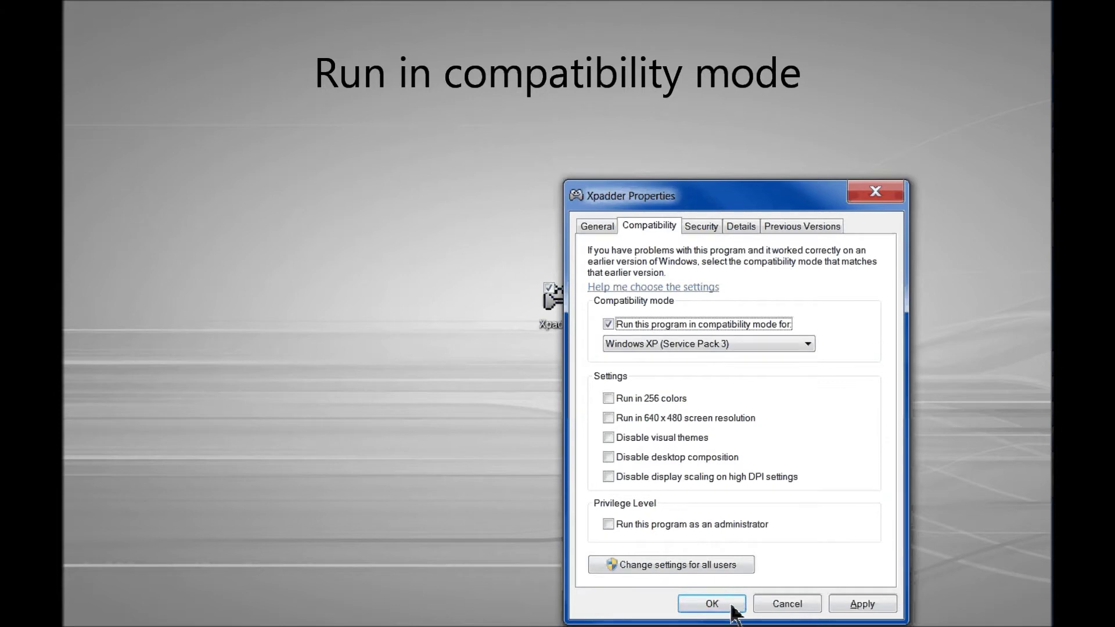
pyautogui.click(734, 603)
pyautogui.doubleClick(563, 312)
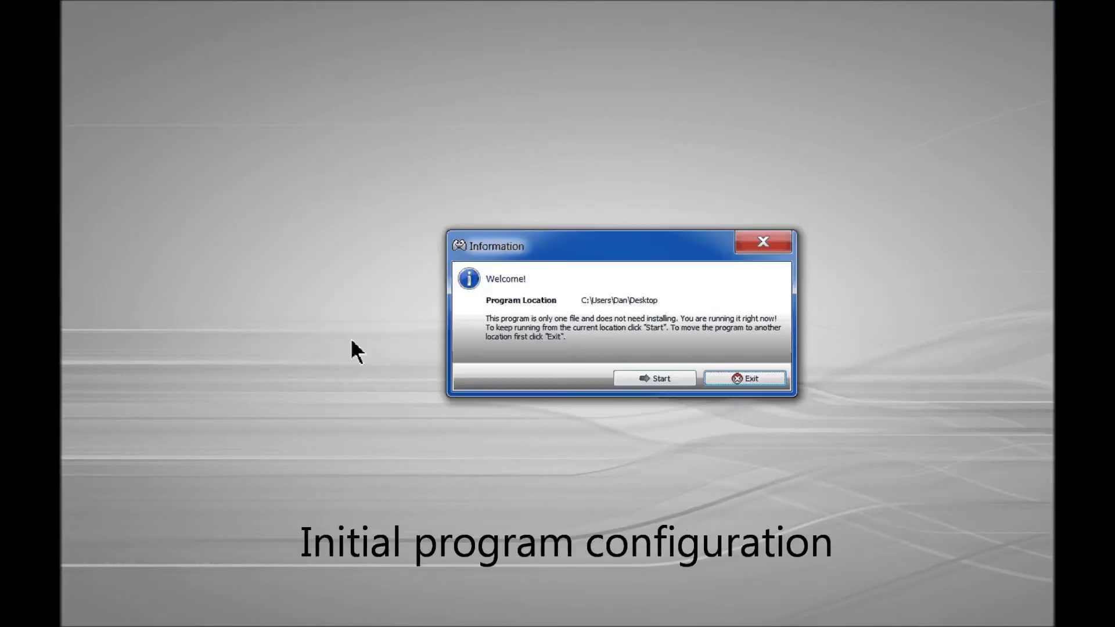
# - Start Xpadder's first-run setup with Program Location as the default save location
pyautogui.click(661, 380)
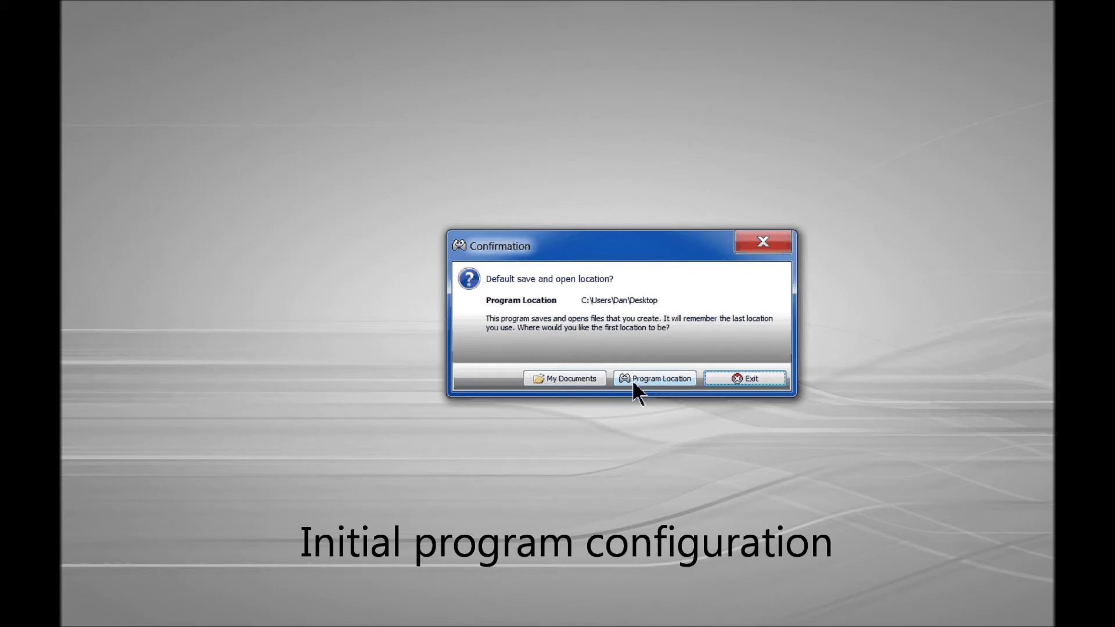
pyautogui.click(635, 384)
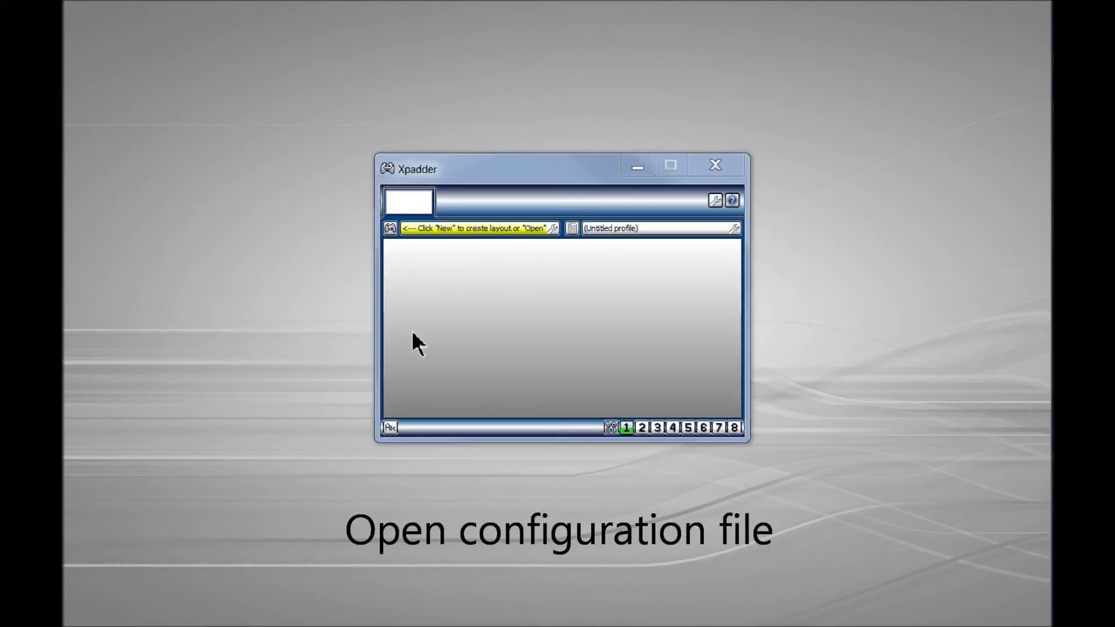
# - Open the Xbox 360 Controller layout from Profiles and dismiss the Information box
pyautogui.click(390, 229)
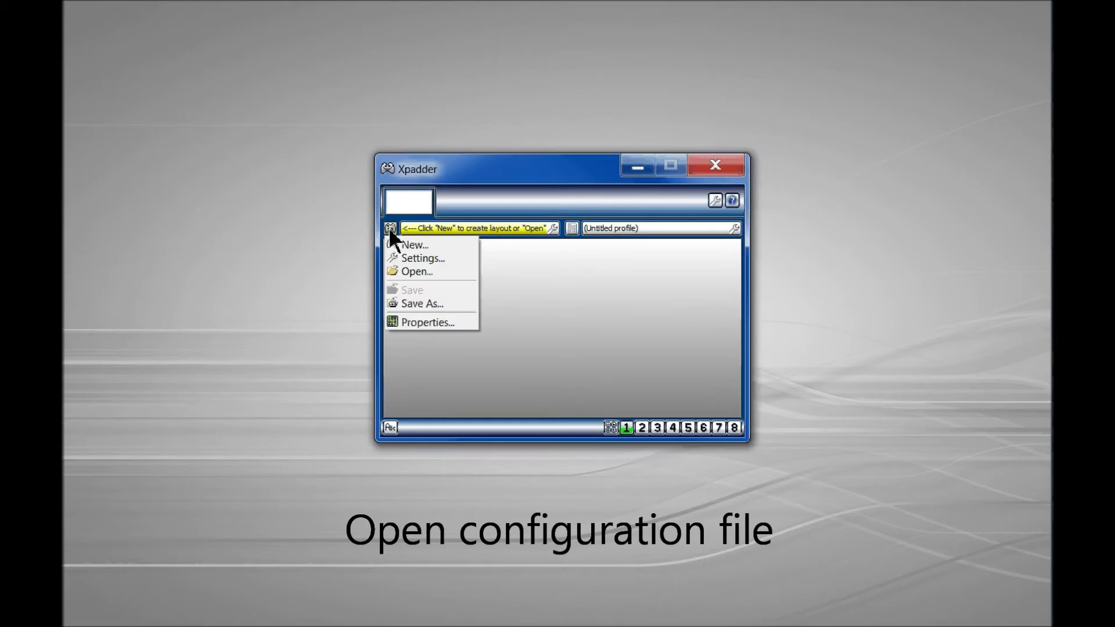
pyautogui.click(399, 270)
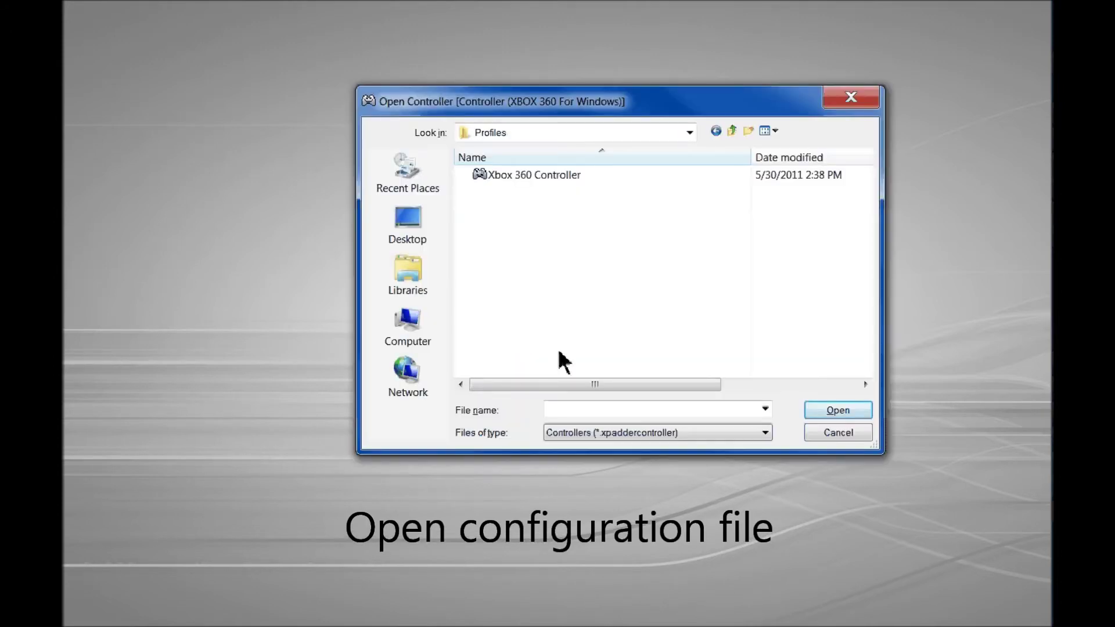
pyautogui.doubleClick(513, 173)
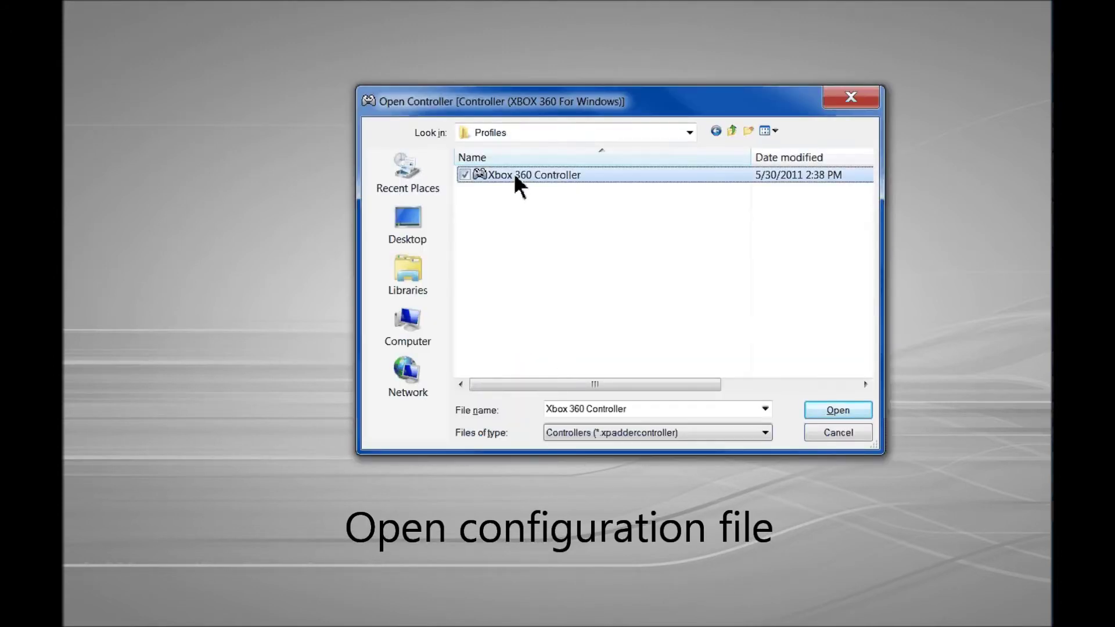
pyautogui.click(771, 245)
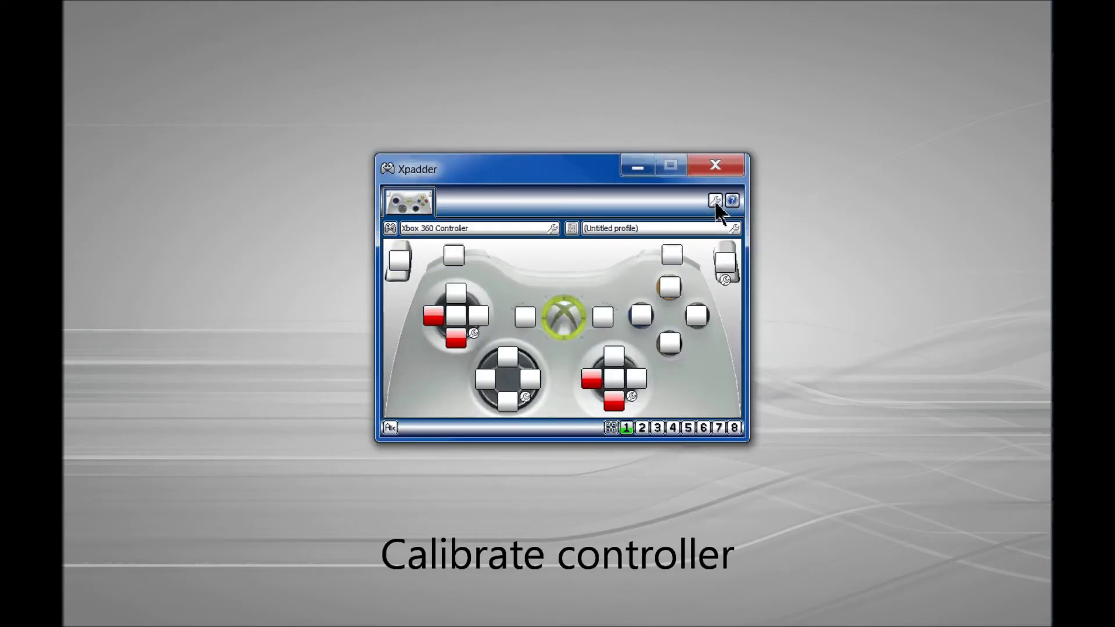
# - Confirm the Xbox 360 controller as preferred device and start calibration from its Settings tab
pyautogui.click(394, 232)
pyautogui.click(398, 322)
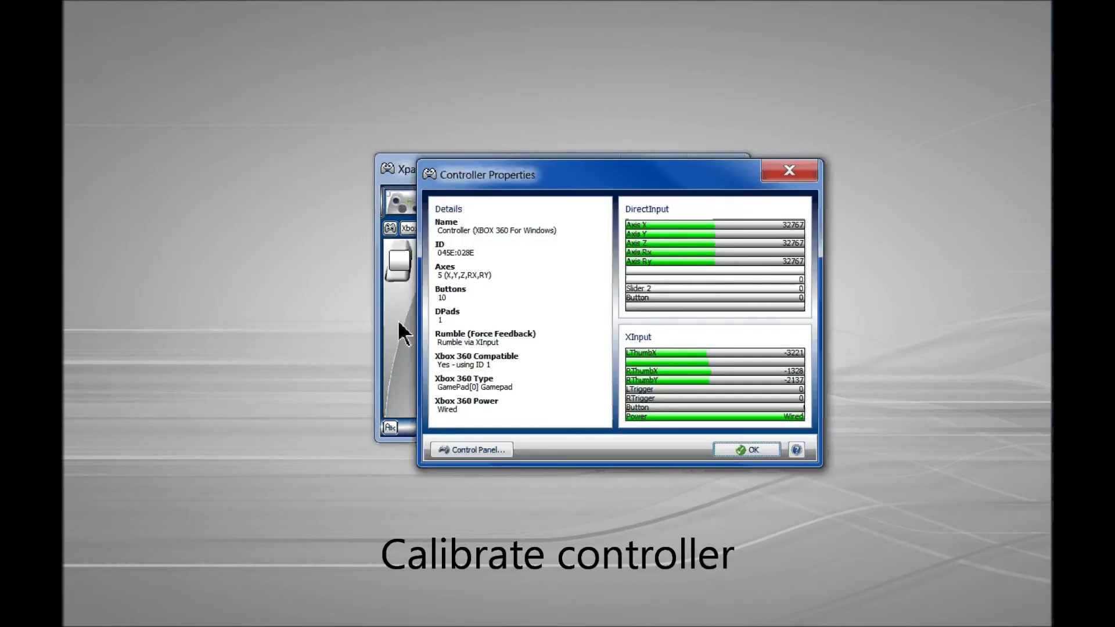
pyautogui.click(480, 449)
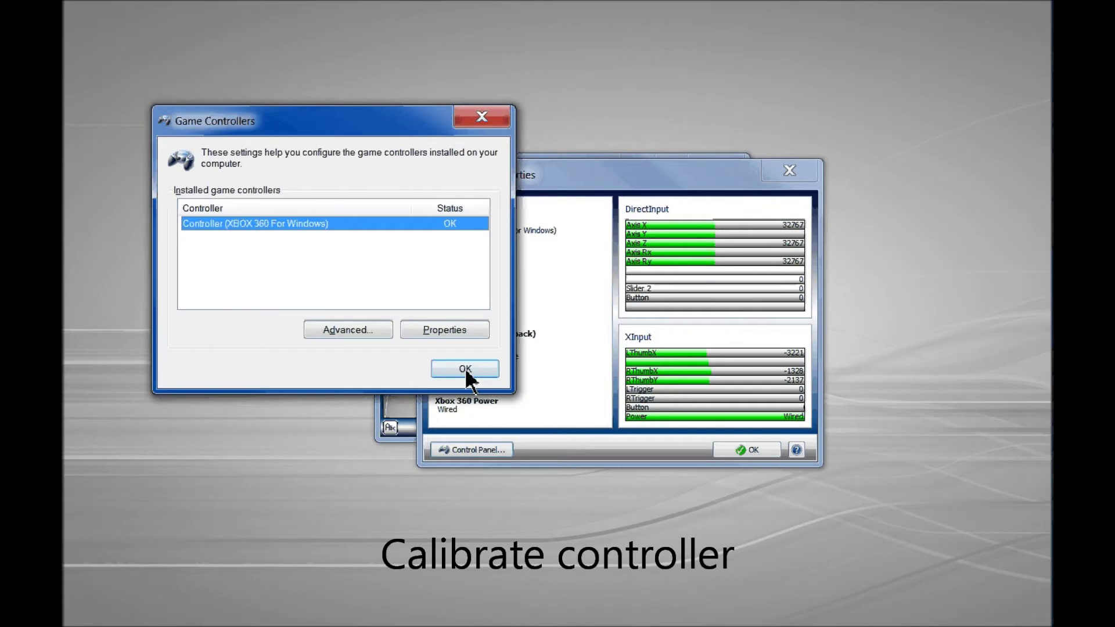
pyautogui.click(347, 333)
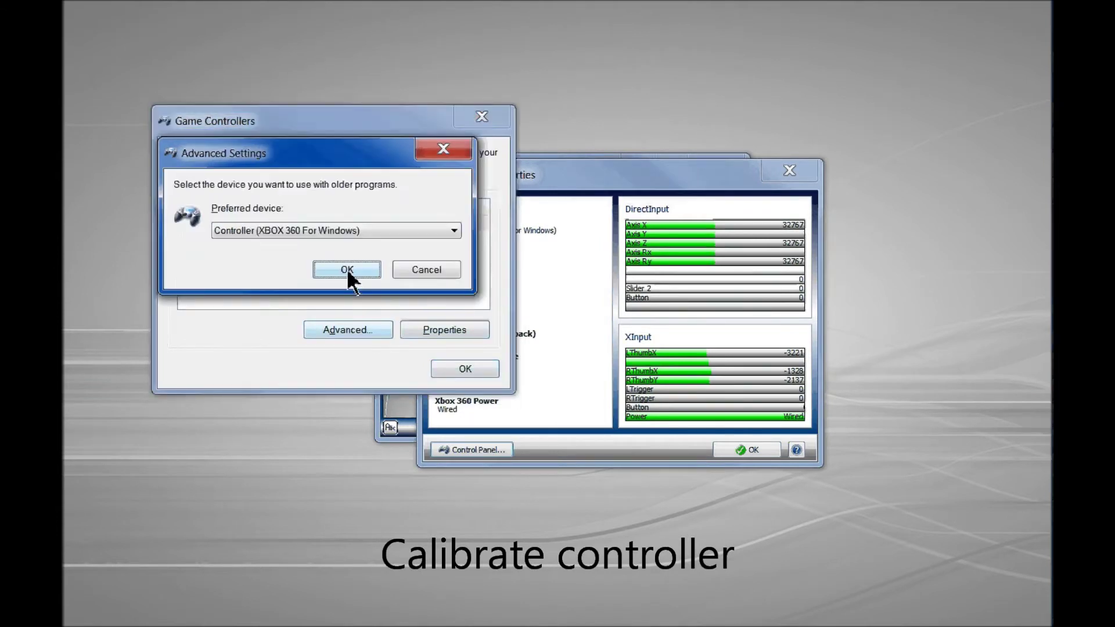
pyautogui.click(448, 269)
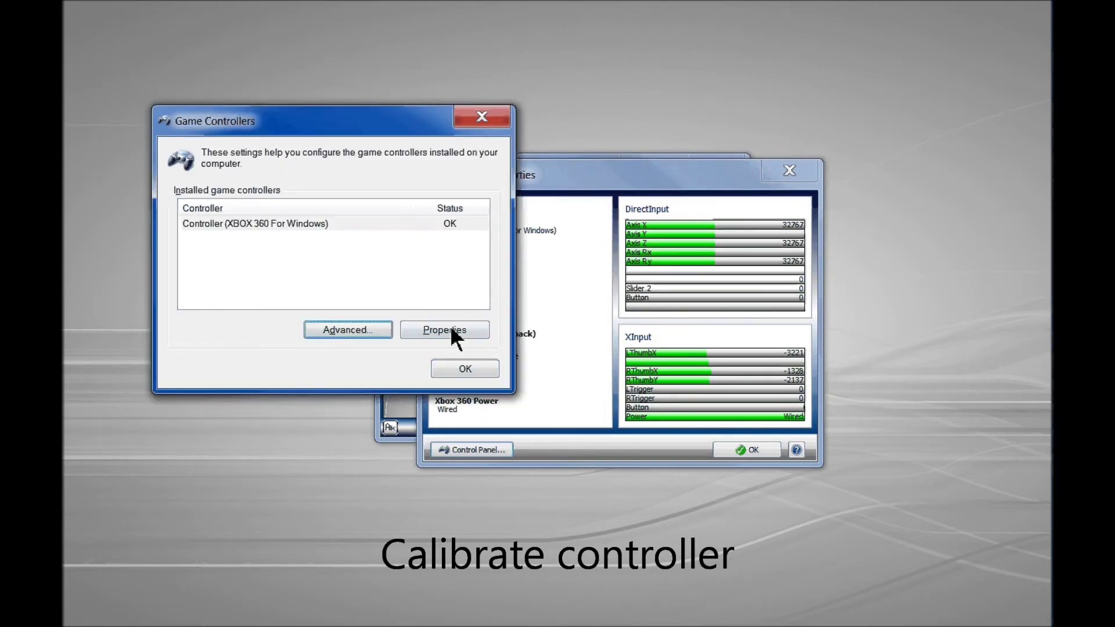
pyautogui.click(452, 329)
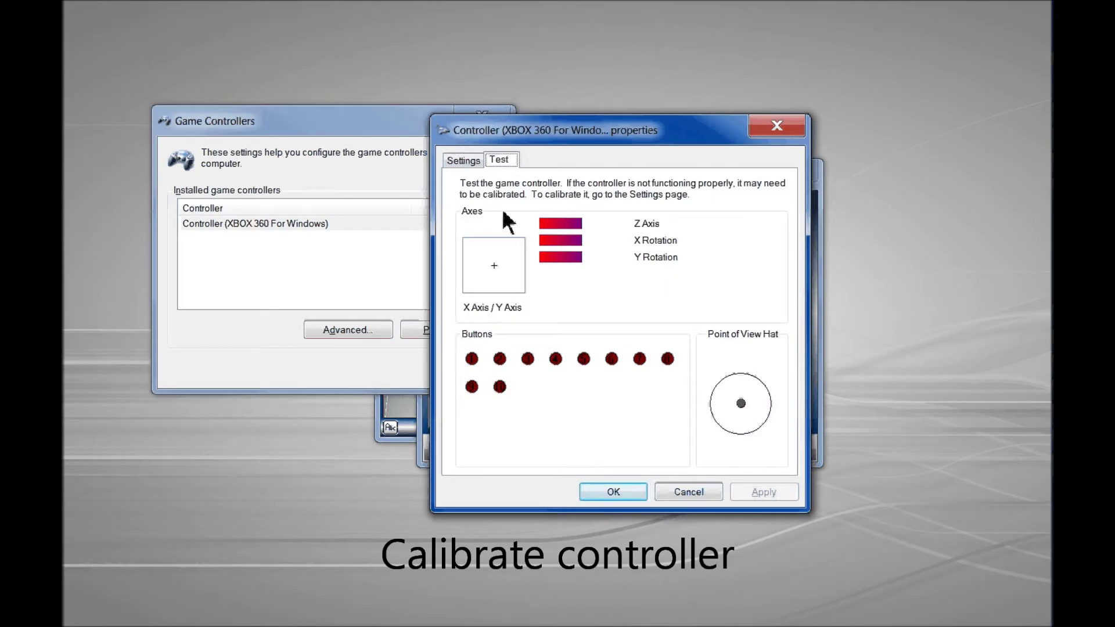
pyautogui.click(464, 160)
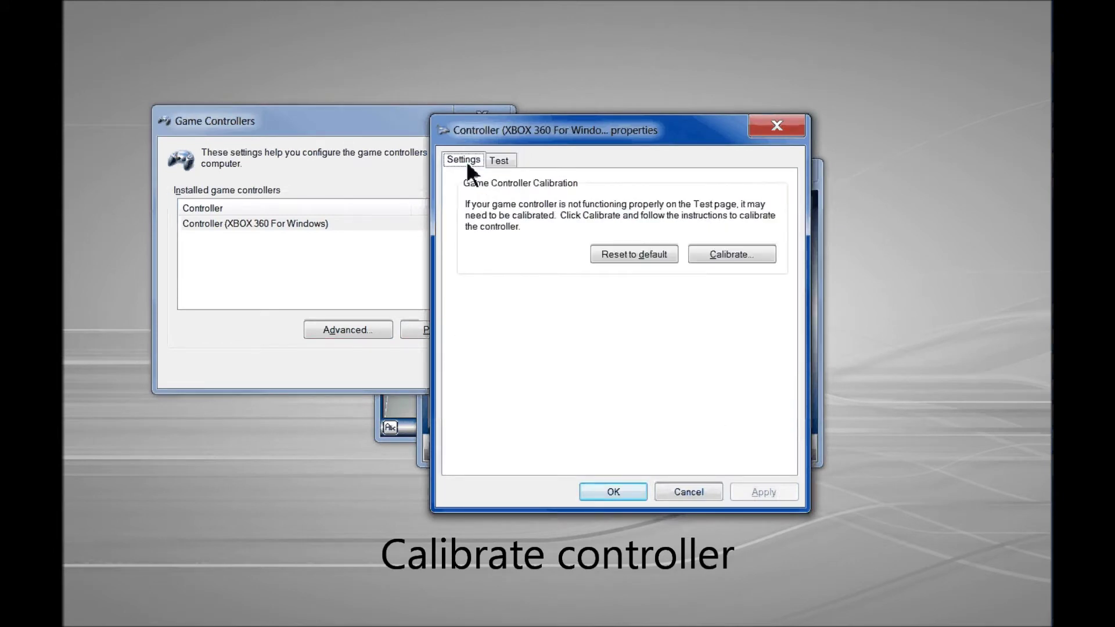
pyautogui.click(727, 255)
# - Run the Game Device Calibration wizard for the Xbox 360 controller through to Calibration Complete
pyautogui.click(723, 463)
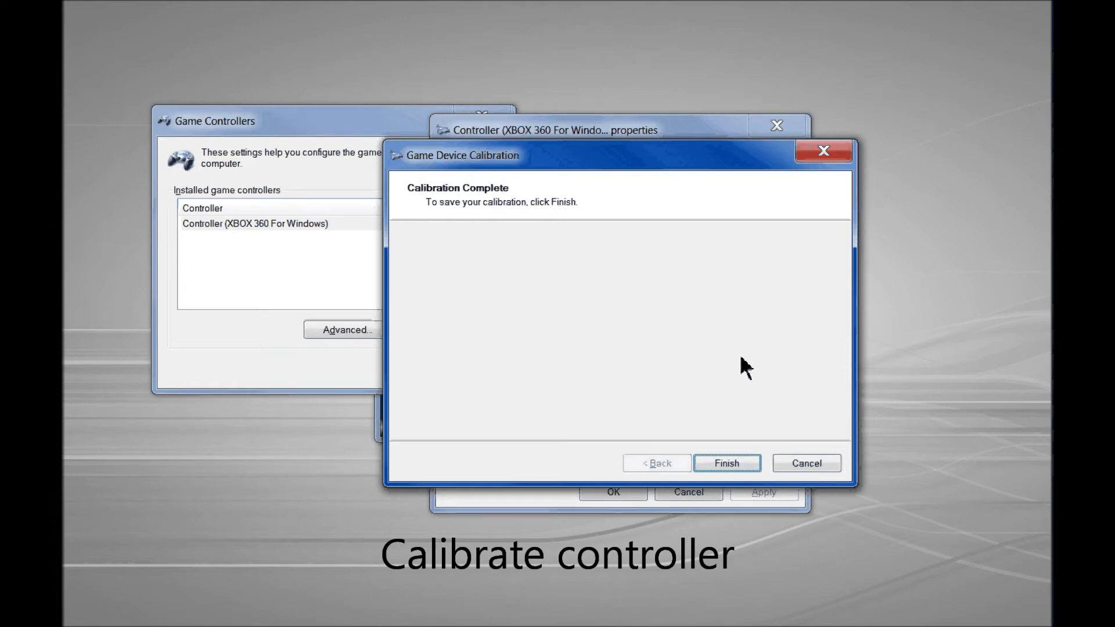
# - Finish calibration and close the controller properties, Game Controllers and Controller Properties dialogs
pyautogui.click(713, 467)
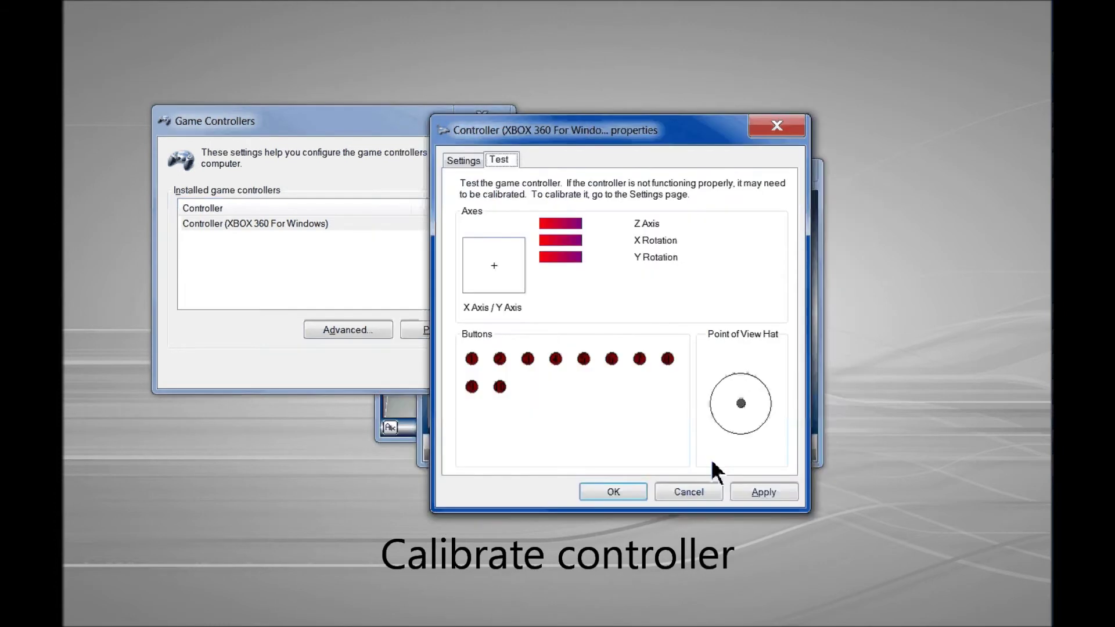
pyautogui.click(634, 492)
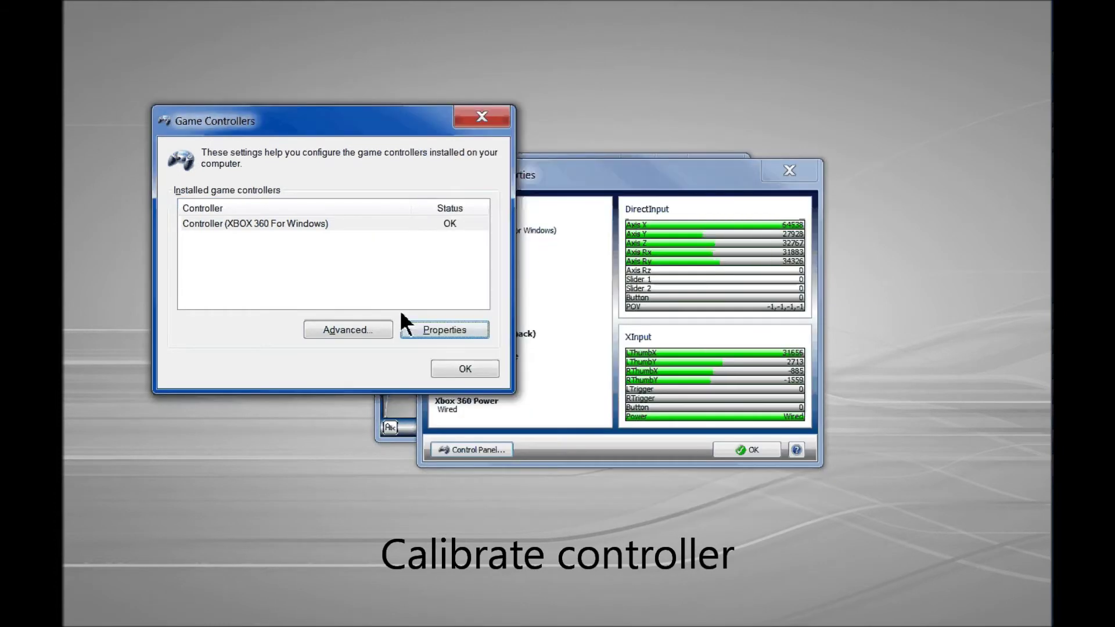
pyautogui.click(474, 370)
pyautogui.click(747, 450)
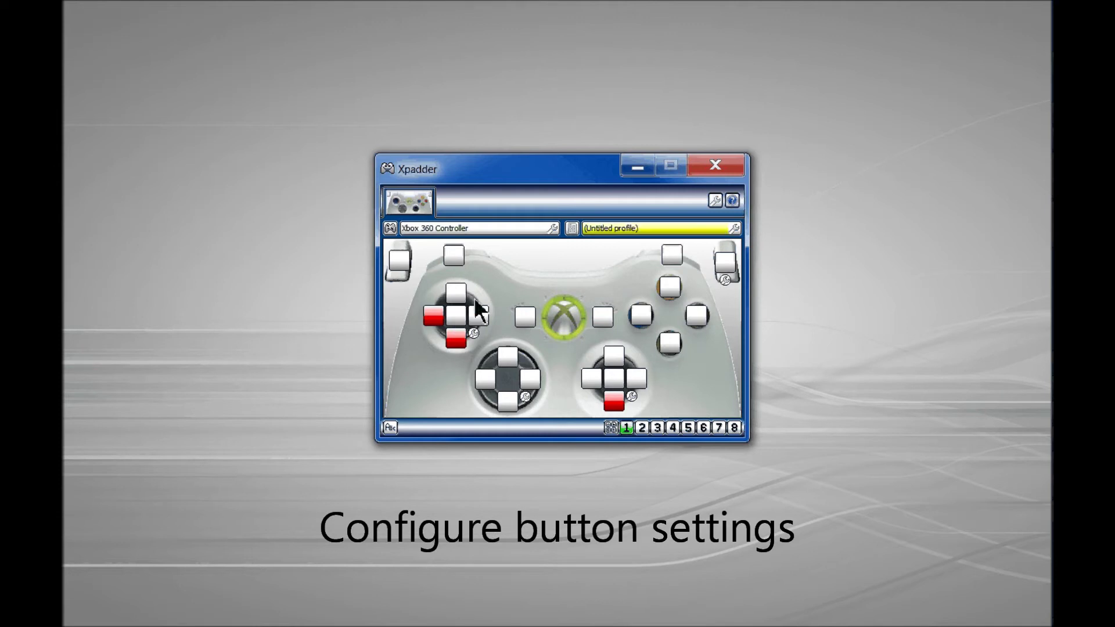
# - Assign Arrows to the left stick's wrench menu and Standard to the right stick's
pyautogui.click(474, 333)
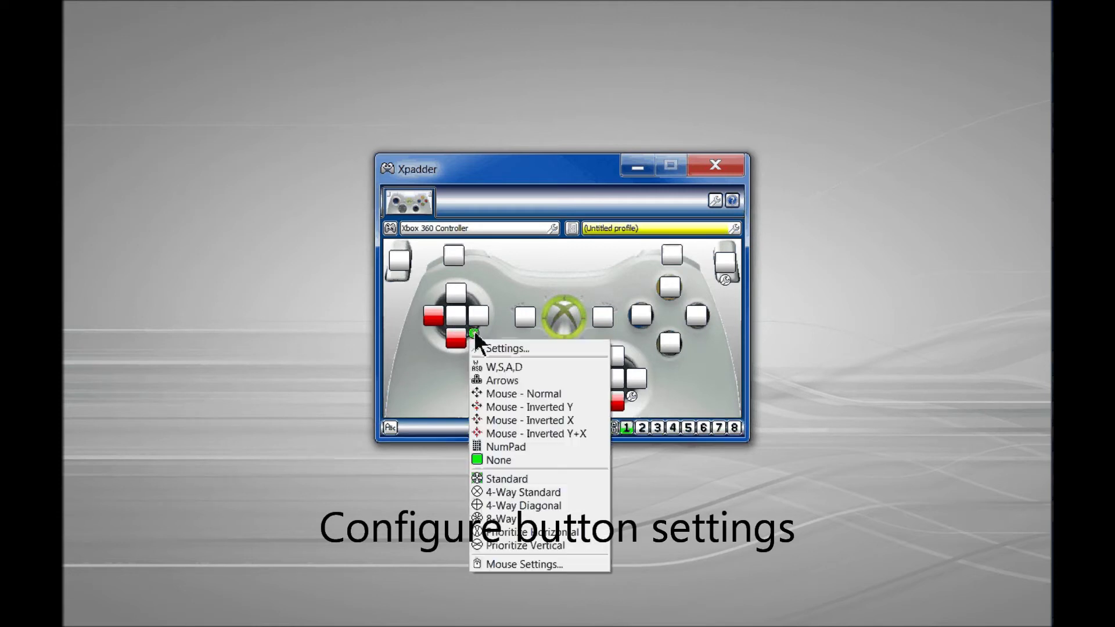
pyautogui.click(499, 374)
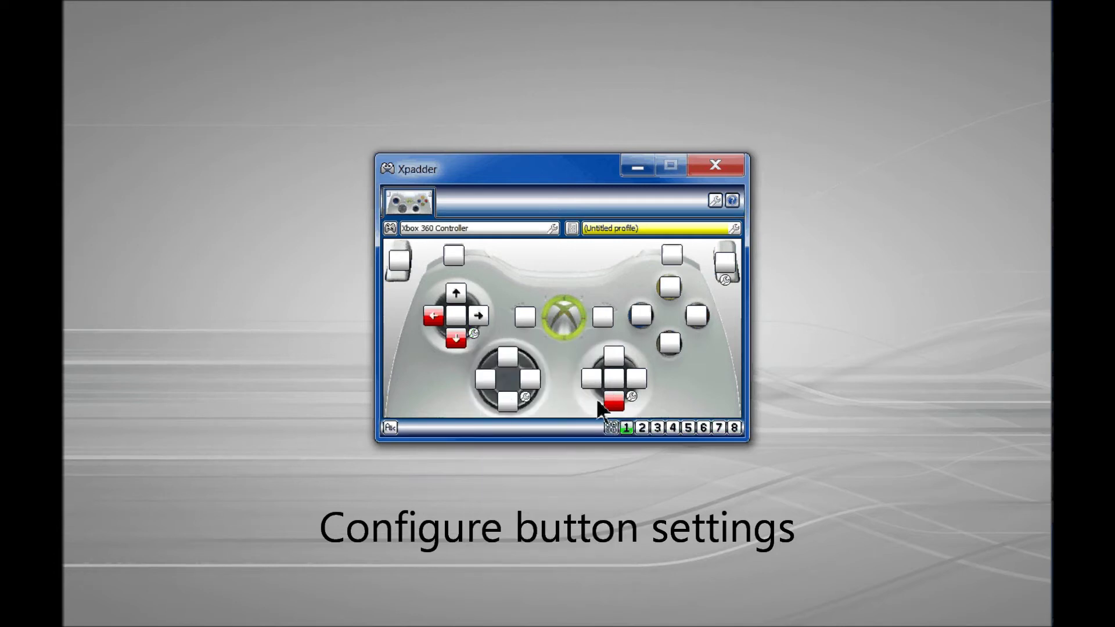
pyautogui.click(633, 397)
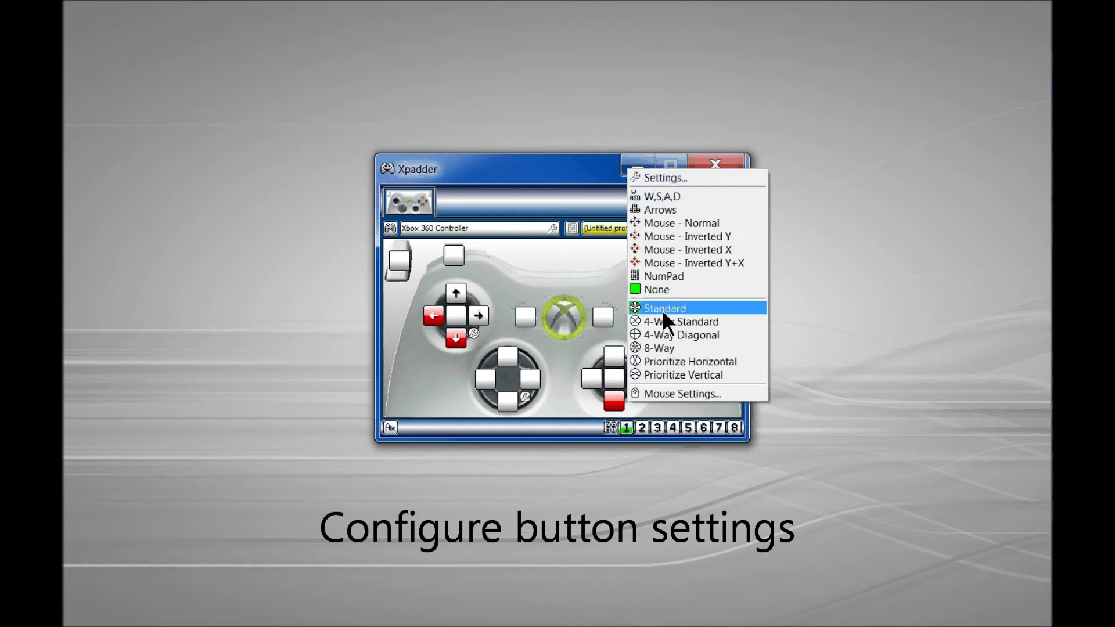
pyautogui.click(662, 309)
pyautogui.click(633, 397)
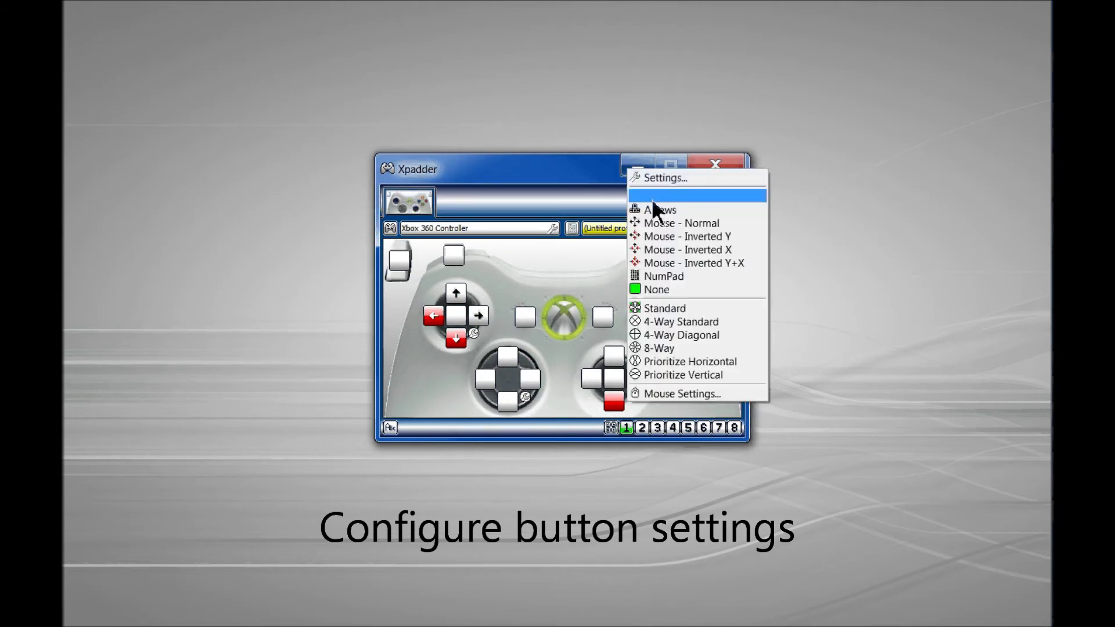
# - Give the right stick's Mouse Settings Move Together with speed 30
pyautogui.click(658, 224)
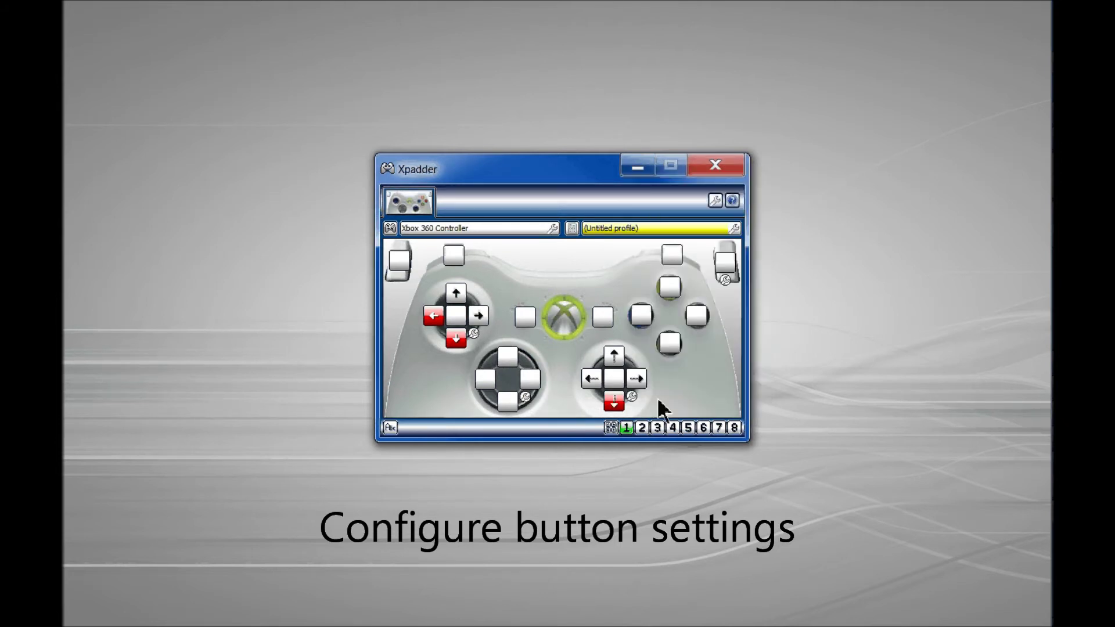
pyautogui.click(633, 396)
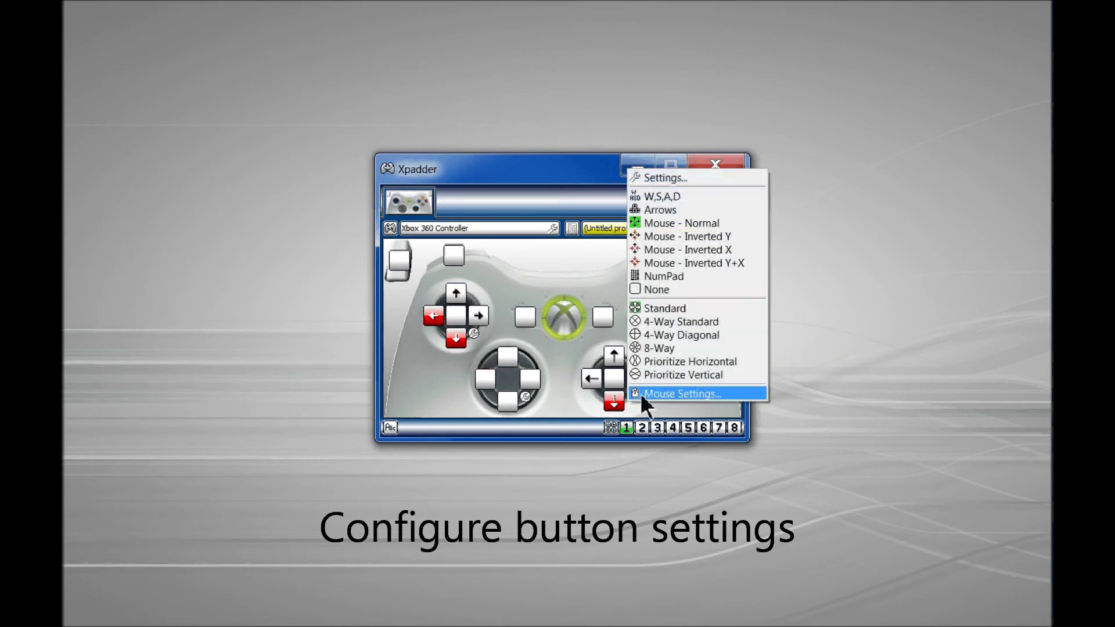
pyautogui.click(655, 397)
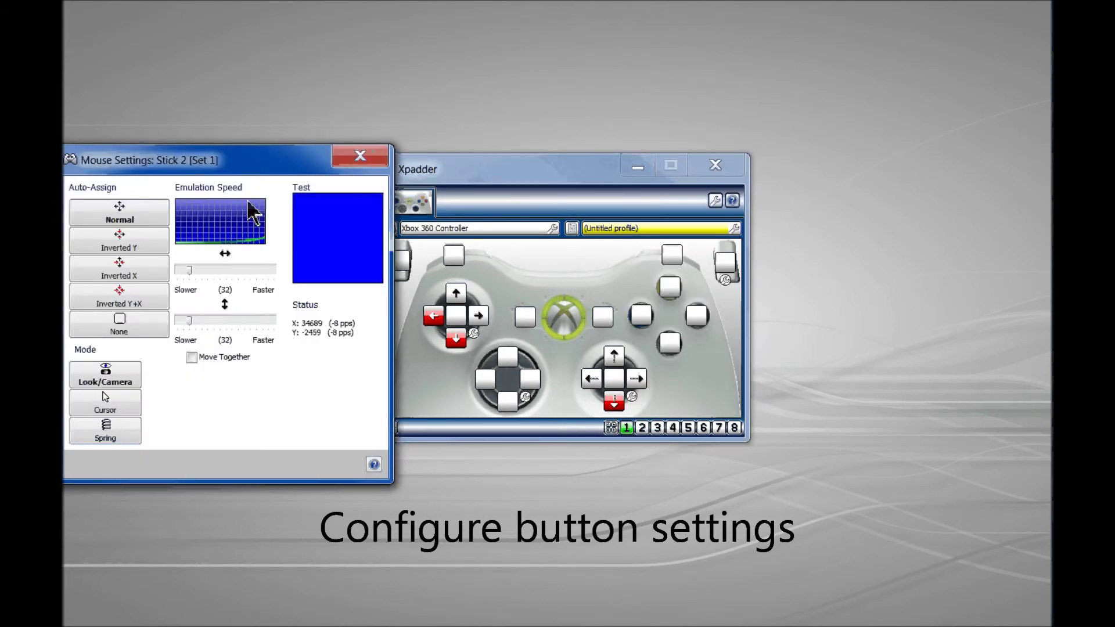
pyautogui.click(195, 364)
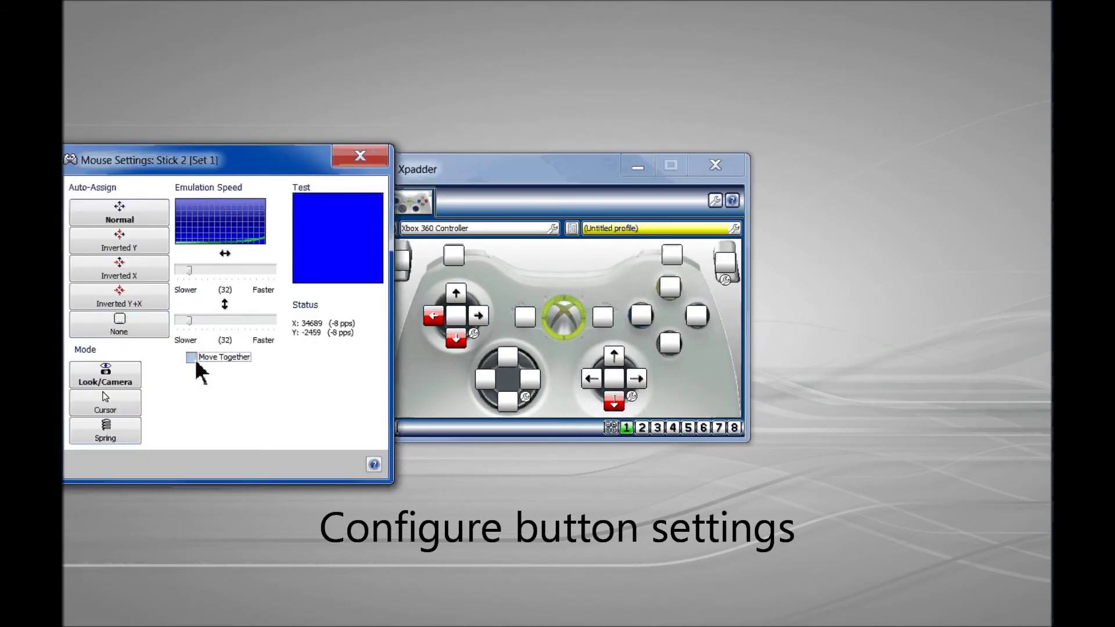
pyautogui.moveTo(190, 321)
pyautogui.mouseDown()
pyautogui.moveTo(210, 323)
pyautogui.moveTo(185, 322)
pyautogui.mouseUp()
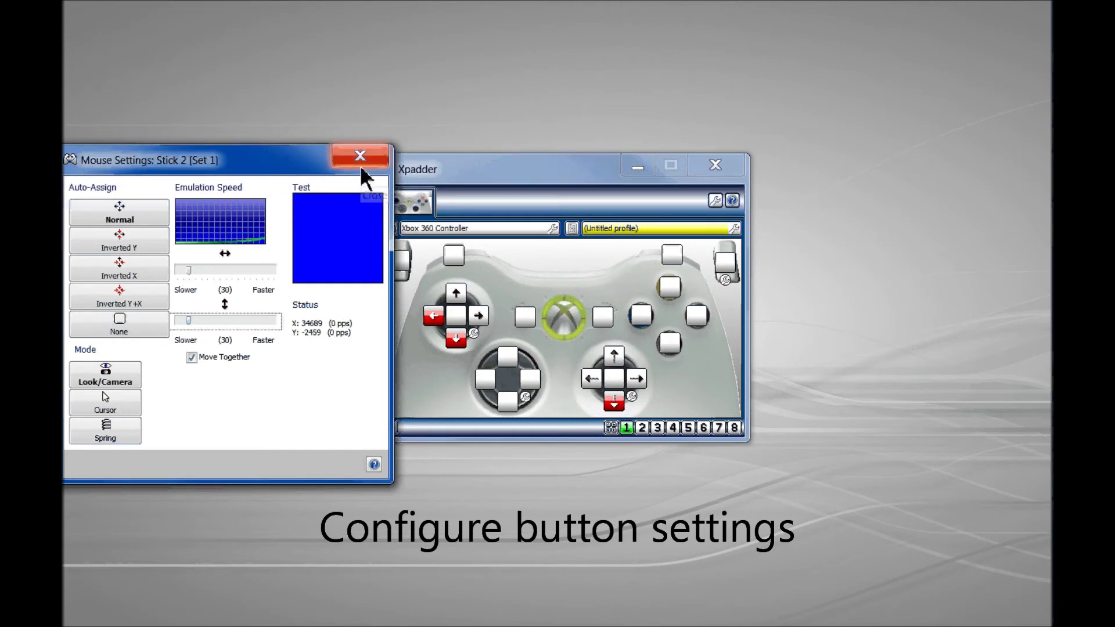
pyautogui.click(362, 169)
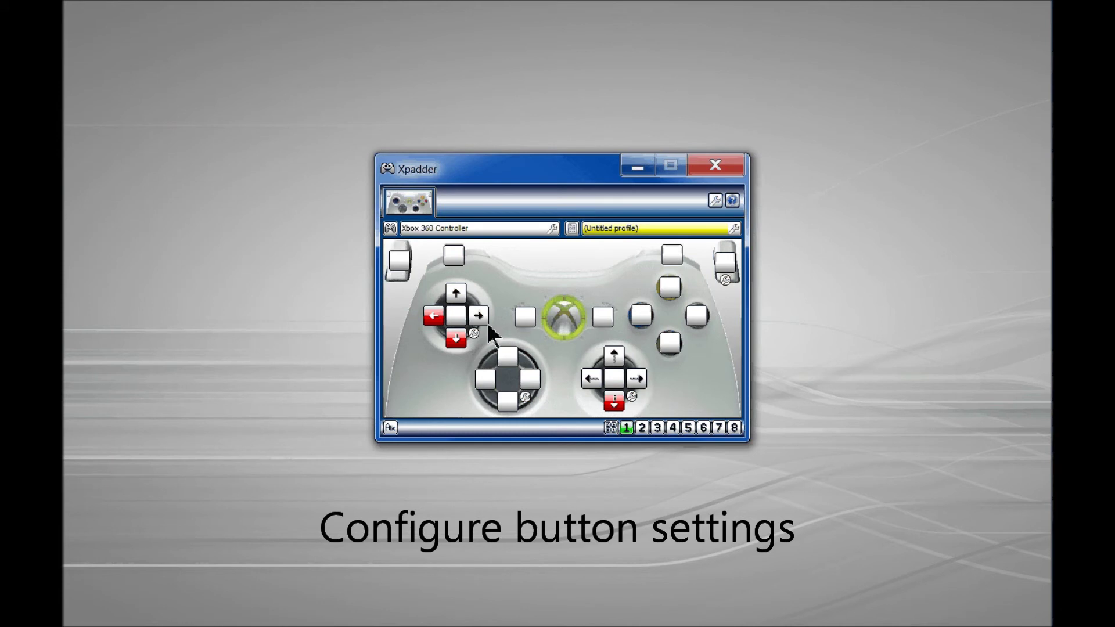
# - Lower the right stick's DeadZone slider from 25% to about 14% in its Settings dialog
pyautogui.click(633, 396)
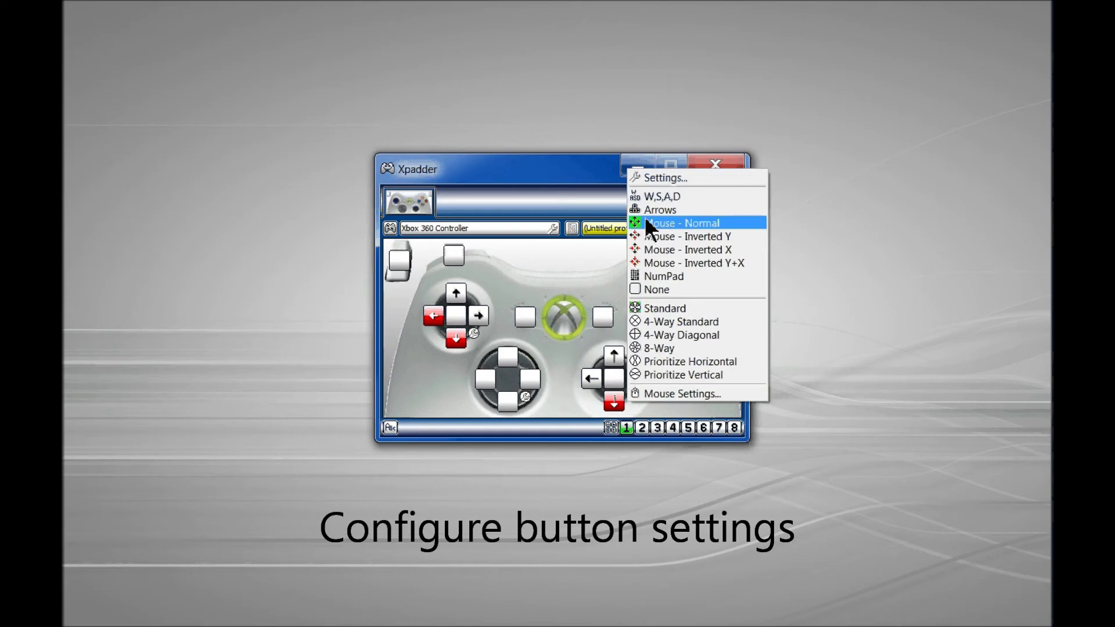
pyautogui.click(660, 178)
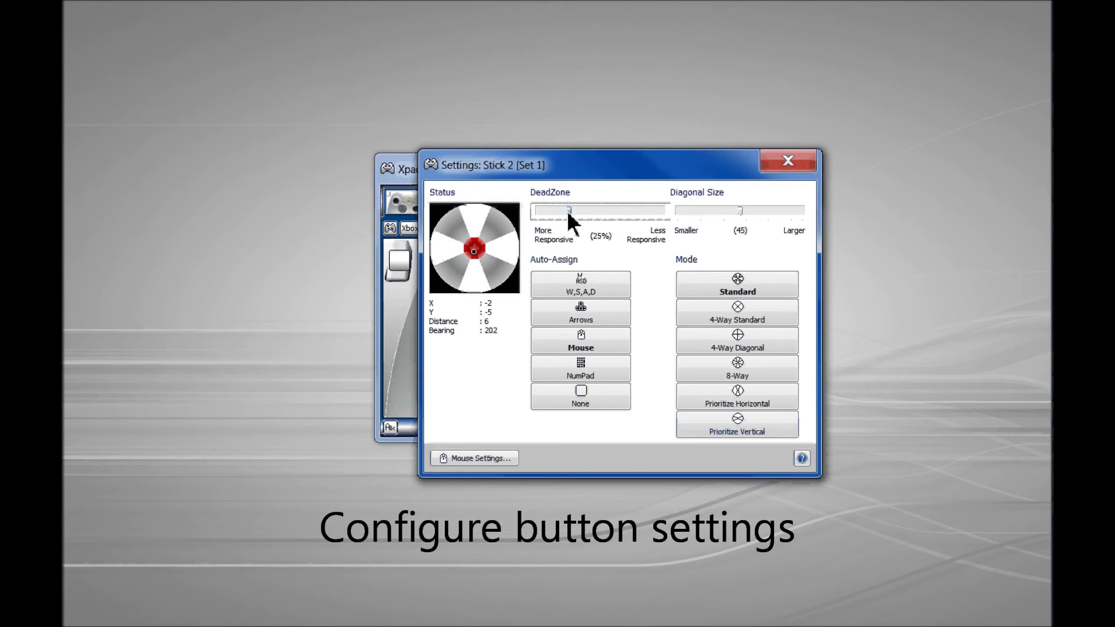
pyautogui.moveTo(568, 211); pyautogui.dragTo(555, 214)
pyautogui.moveTo(558, 212); pyautogui.dragTo(557, 212)
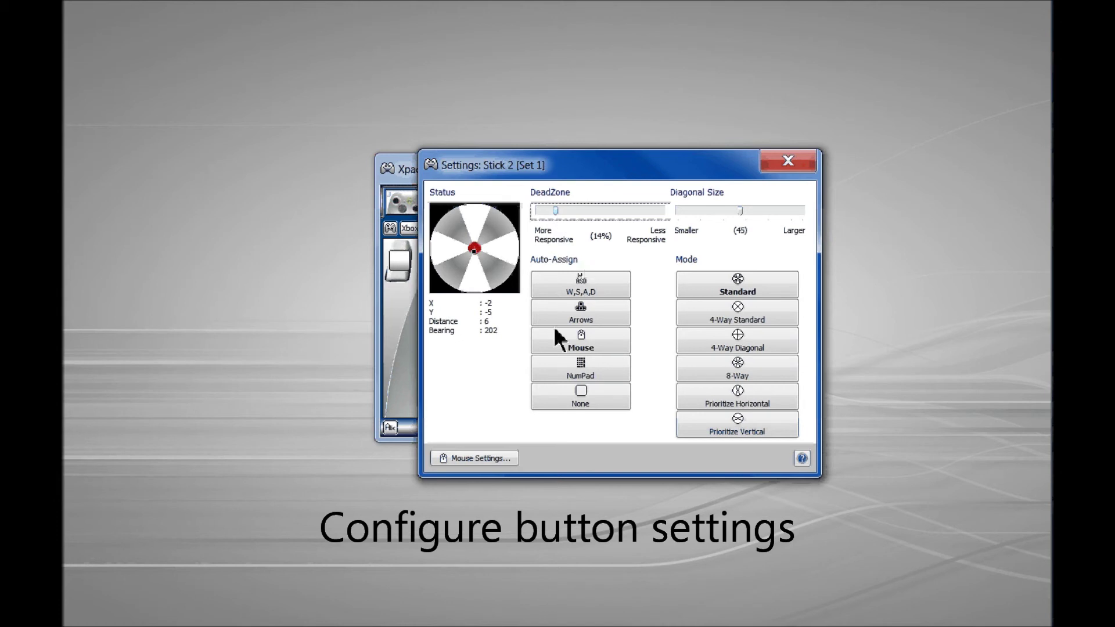
pyautogui.click(787, 161)
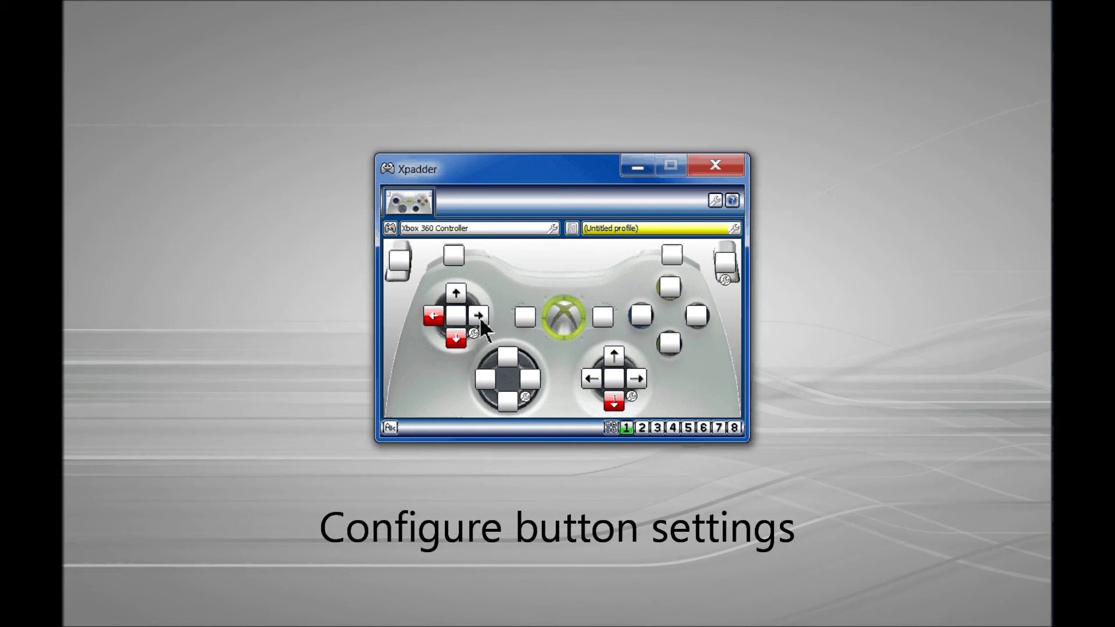
# - Assign the Y button an advanced key sequence of Q followed by E
pyautogui.click(670, 290)
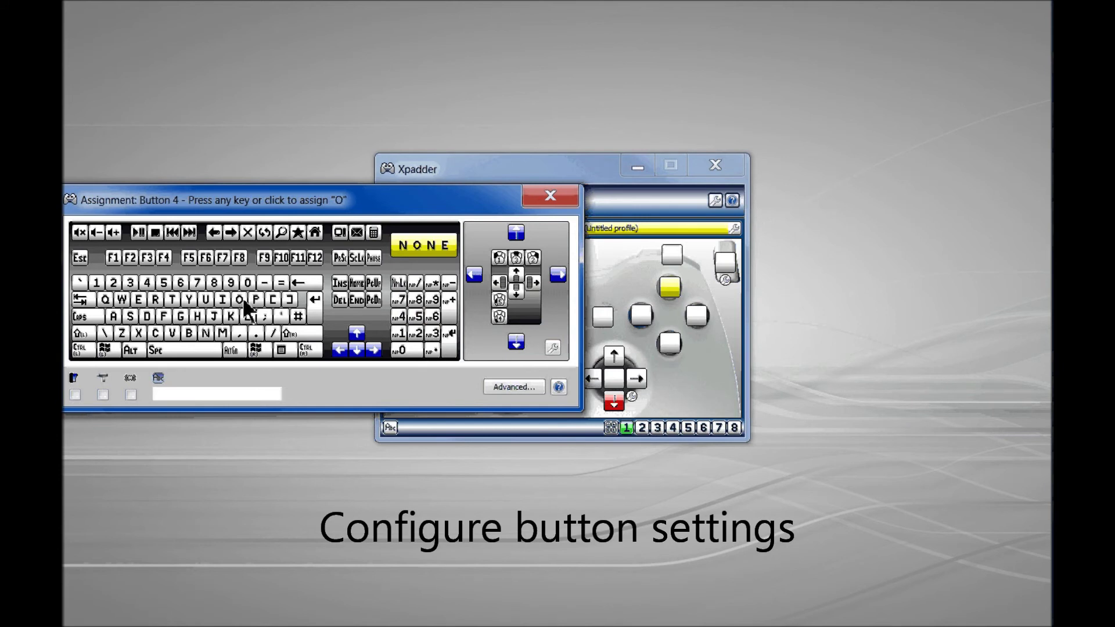
pyautogui.click(502, 386)
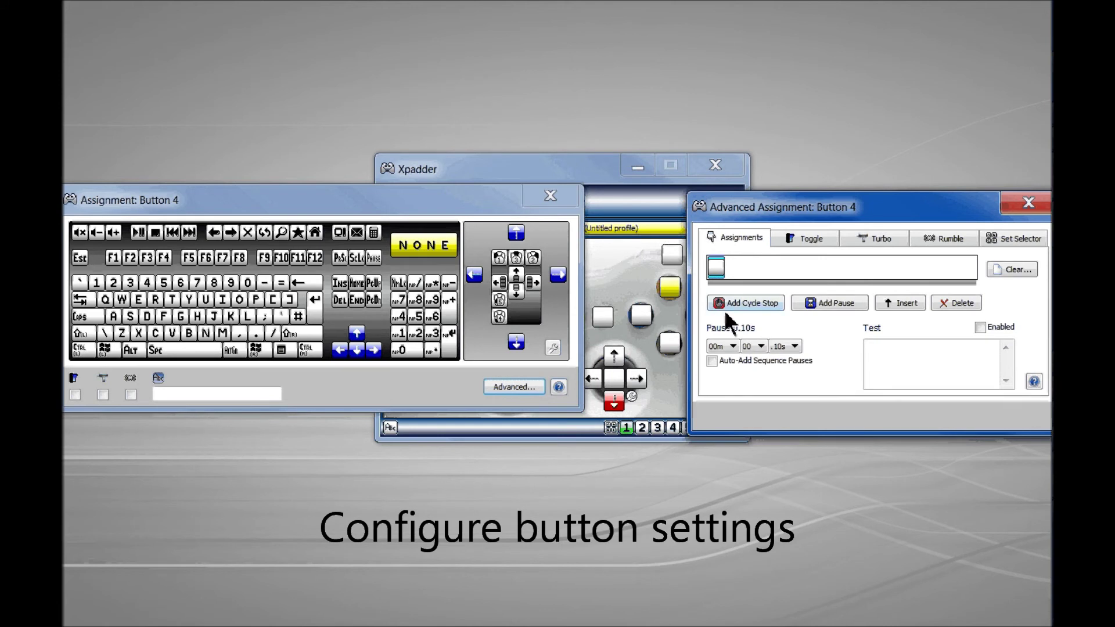
pyautogui.click(105, 299)
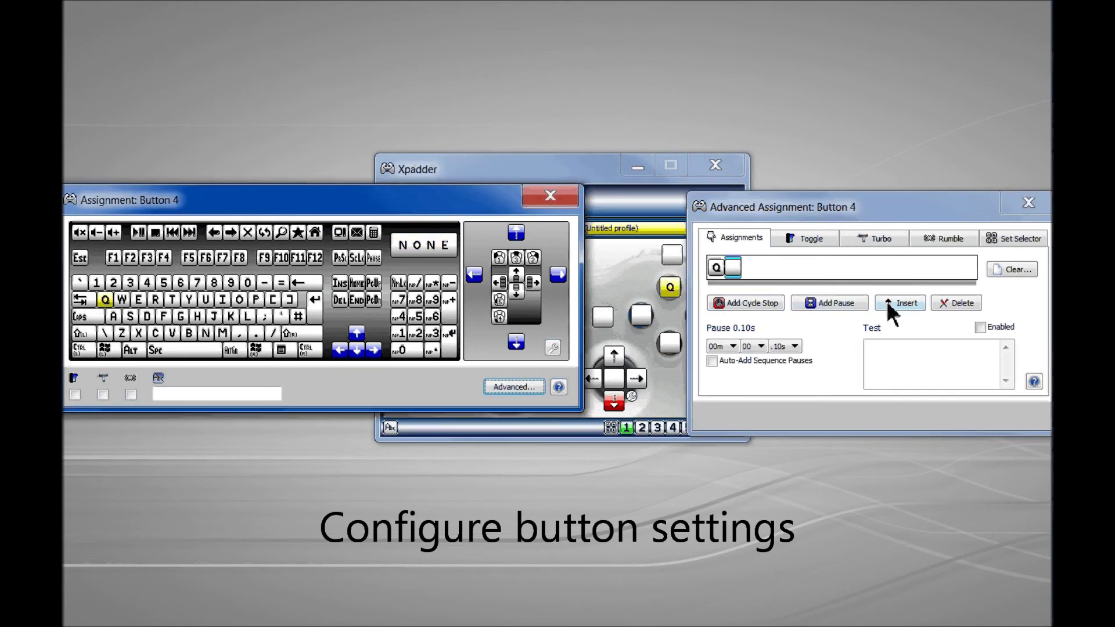
pyautogui.click(137, 300)
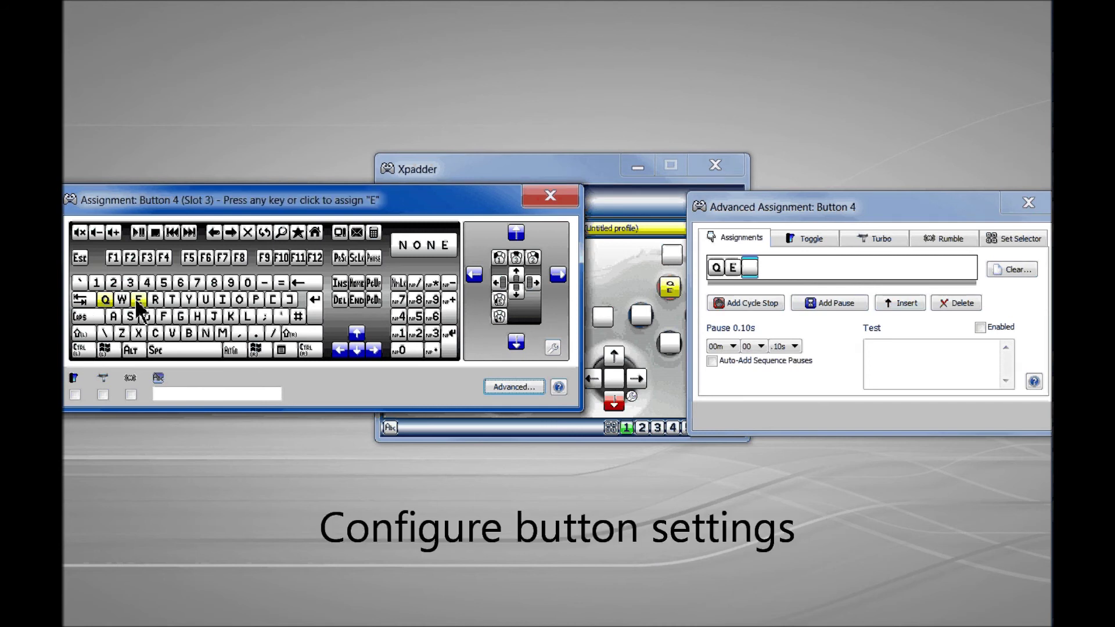
pyautogui.click(554, 203)
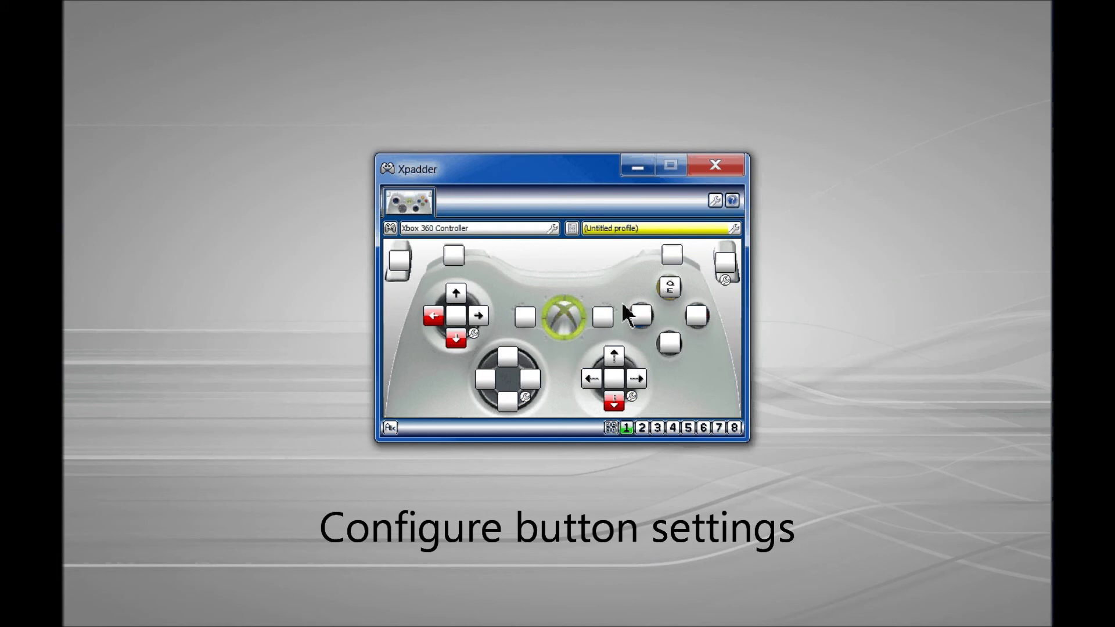
pyautogui.click(726, 264)
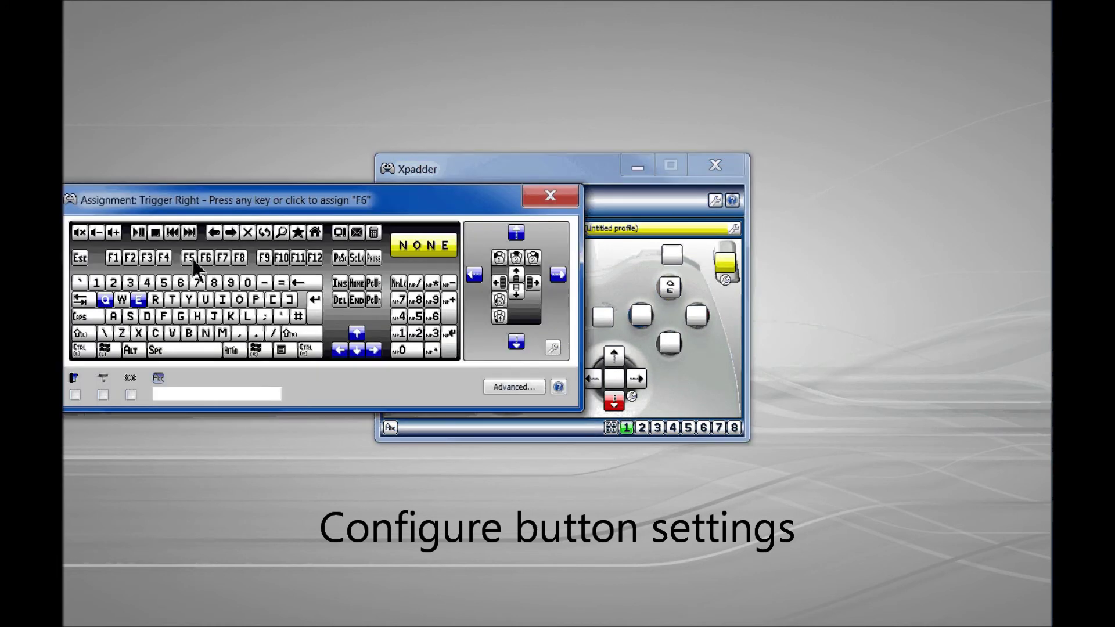
# - Turn on right-trigger rumble with left and right strength both at 50%
pyautogui.click(131, 395)
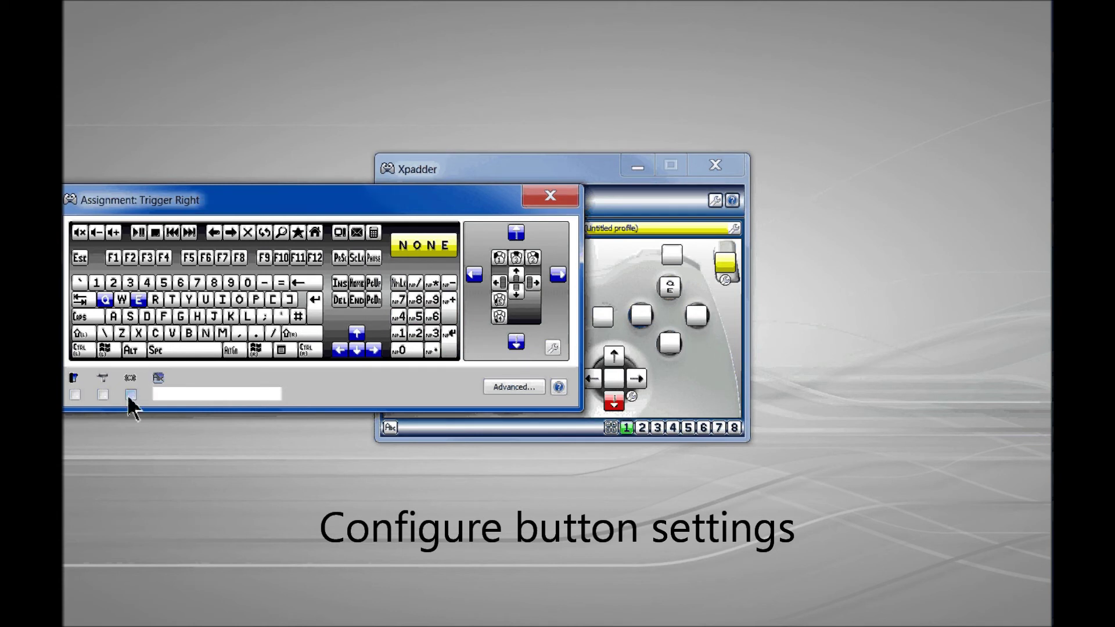
pyautogui.click(512, 387)
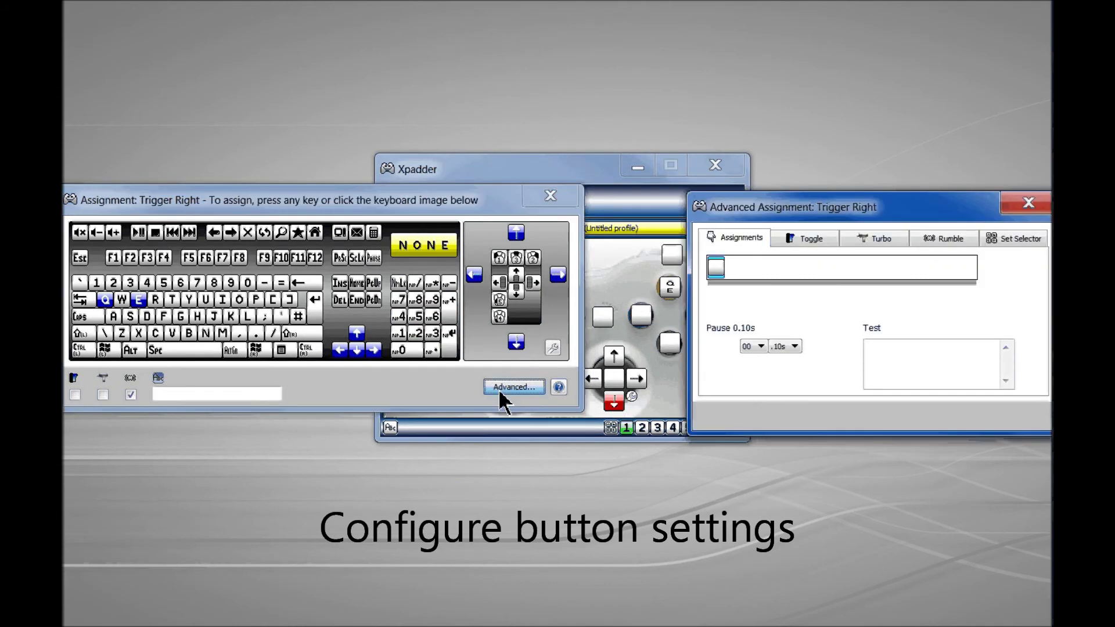
pyautogui.click(951, 238)
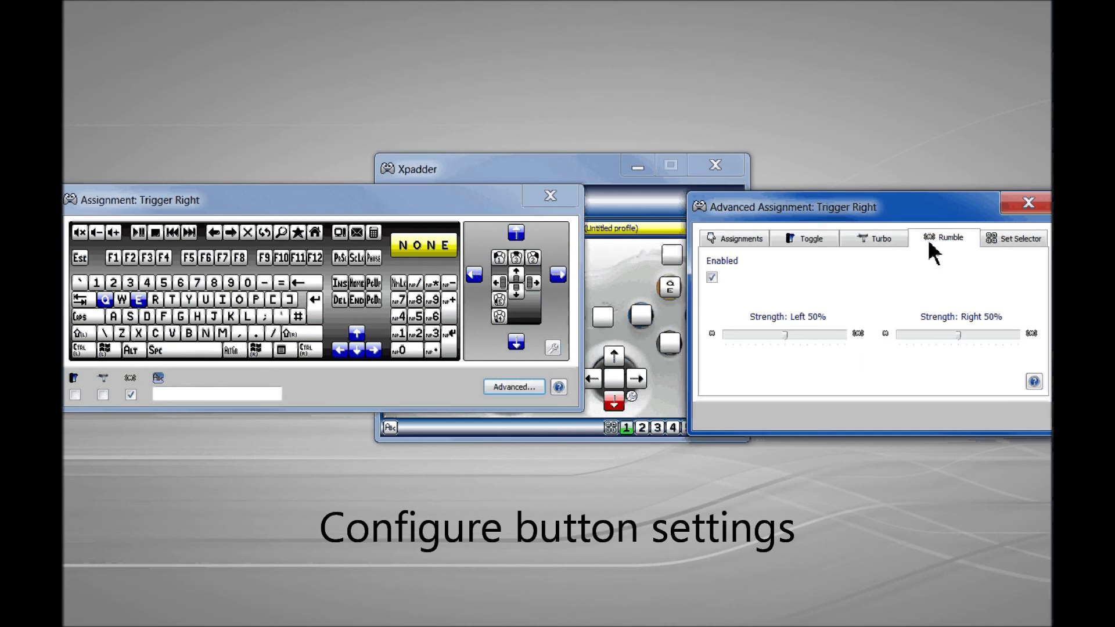
pyautogui.click(783, 337)
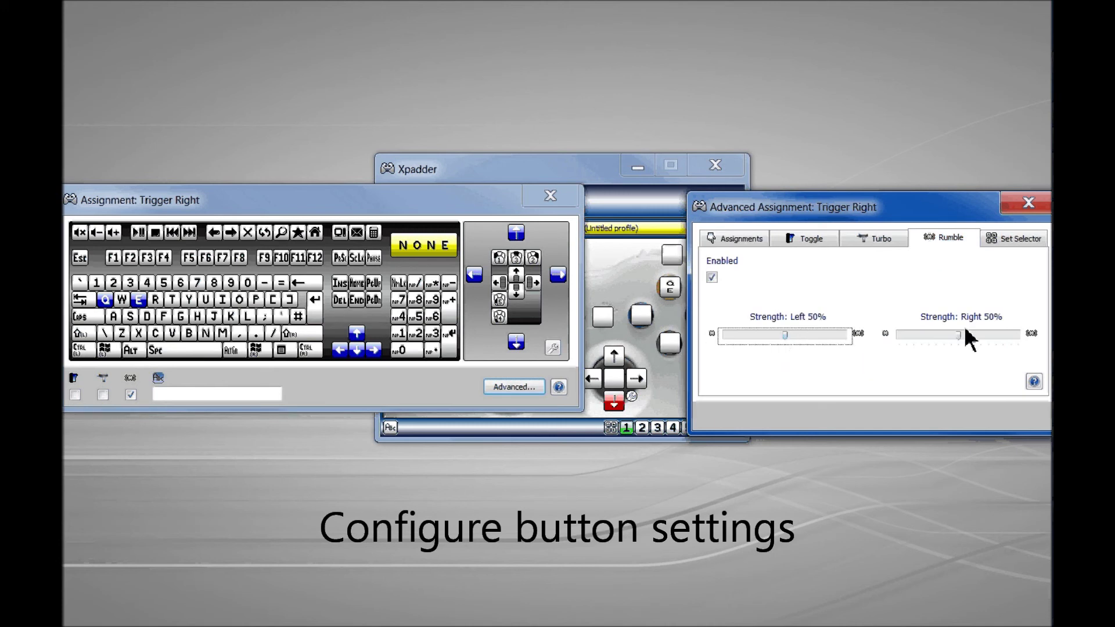
pyautogui.click(1028, 206)
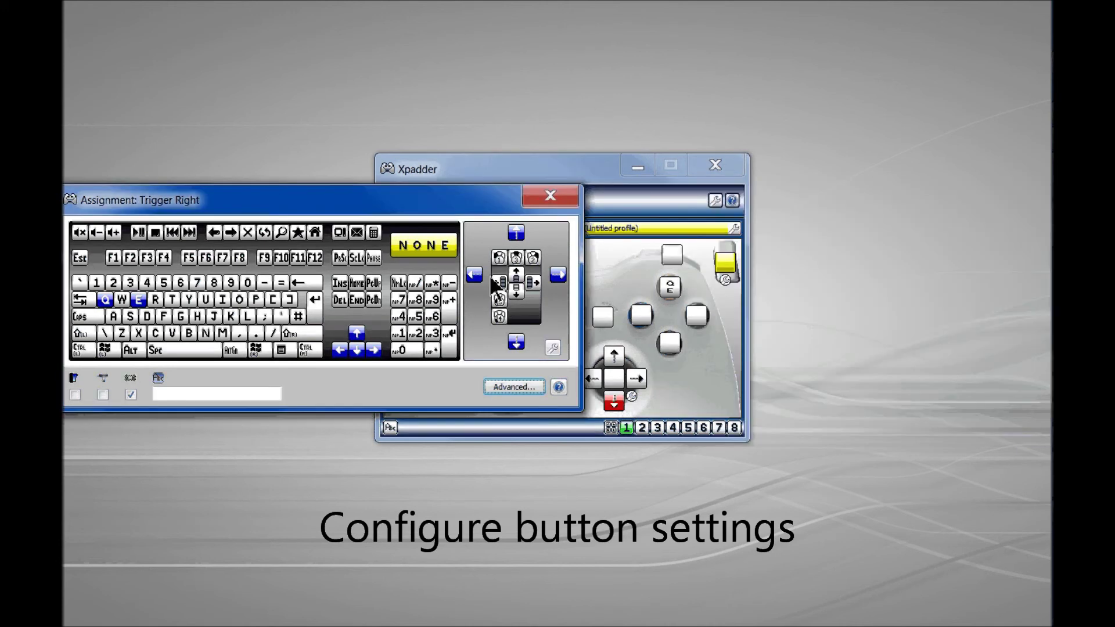
pyautogui.click(546, 197)
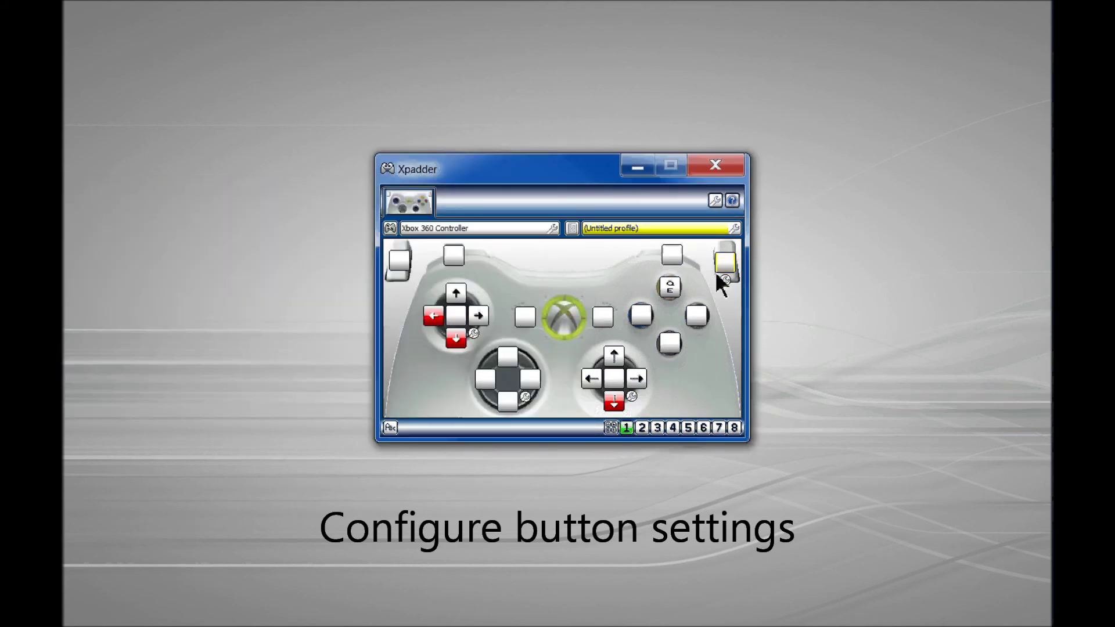
# - Save the profile as the existing 'New Profile' file, reaching the overwrite prompt
pyautogui.click(573, 232)
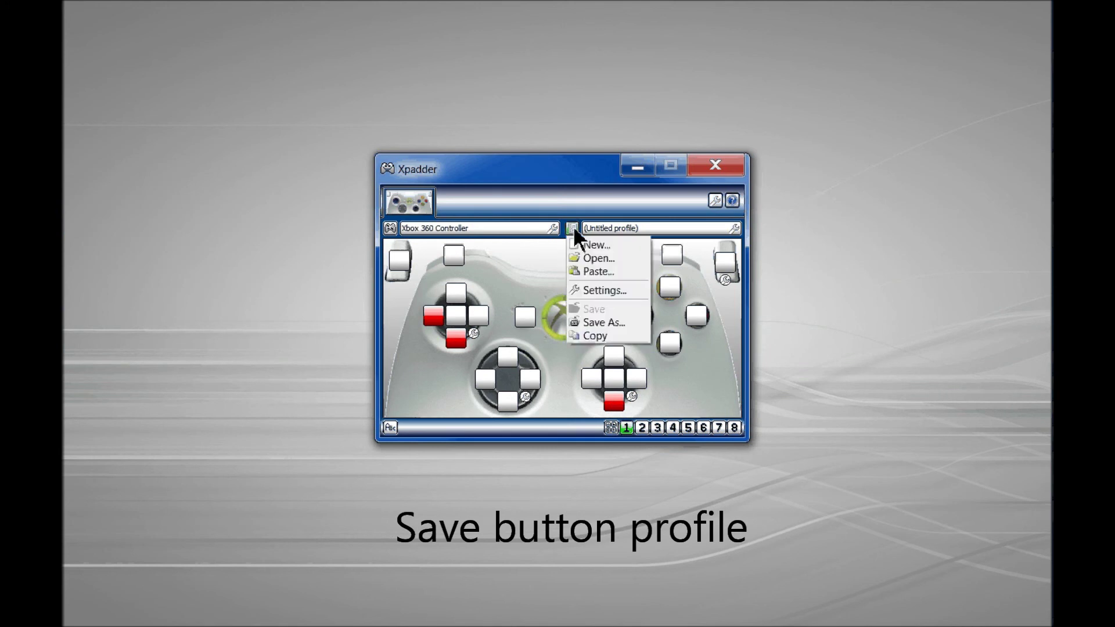
pyautogui.click(614, 324)
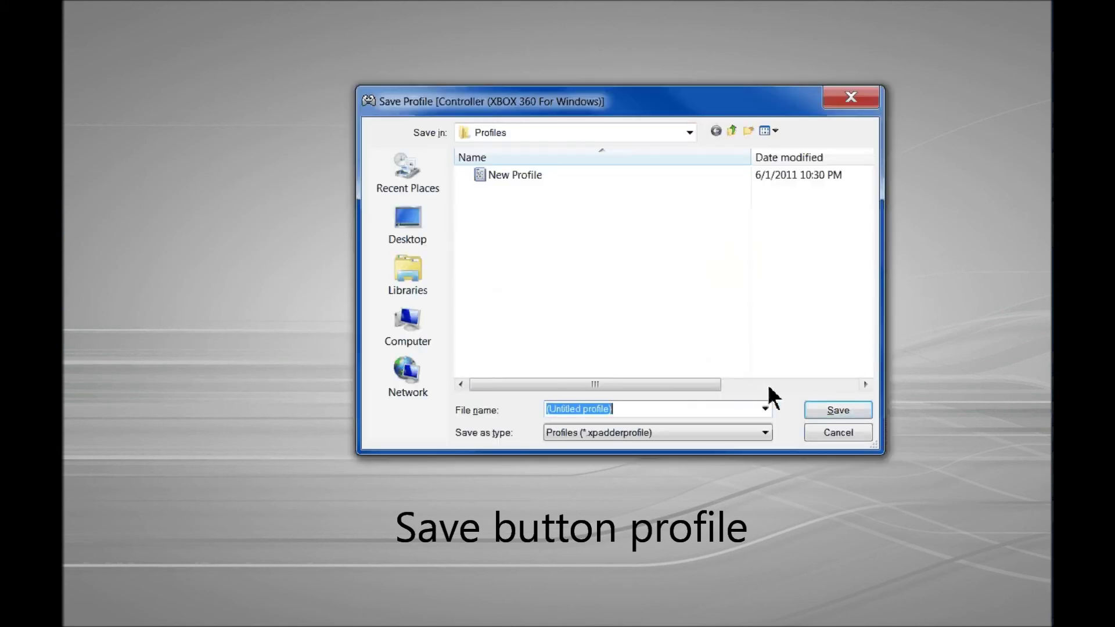
pyautogui.doubleClick(520, 182)
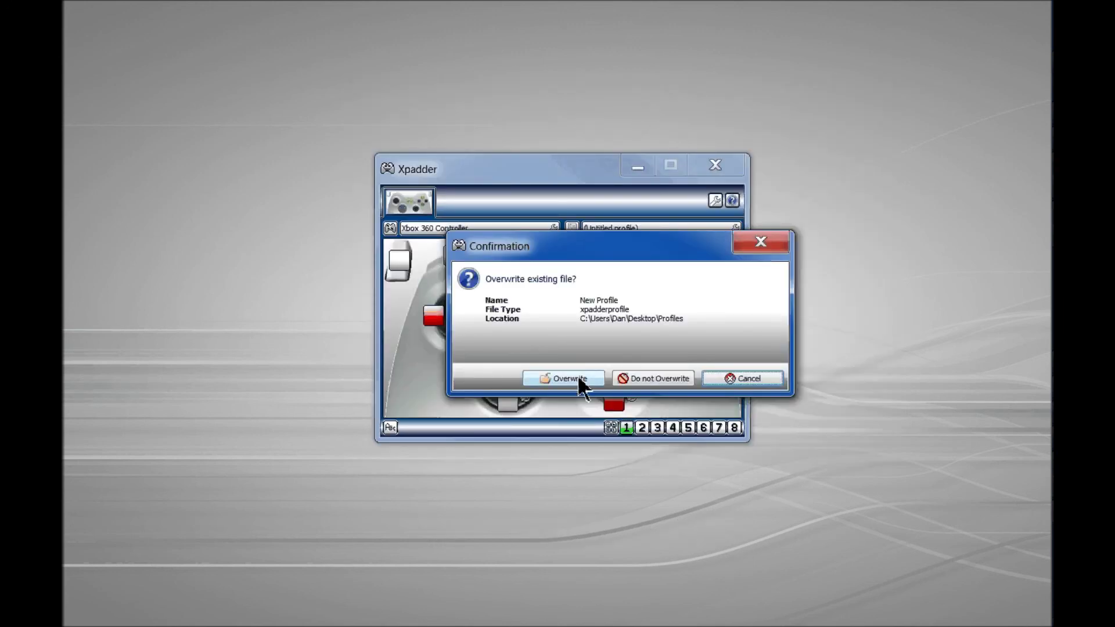